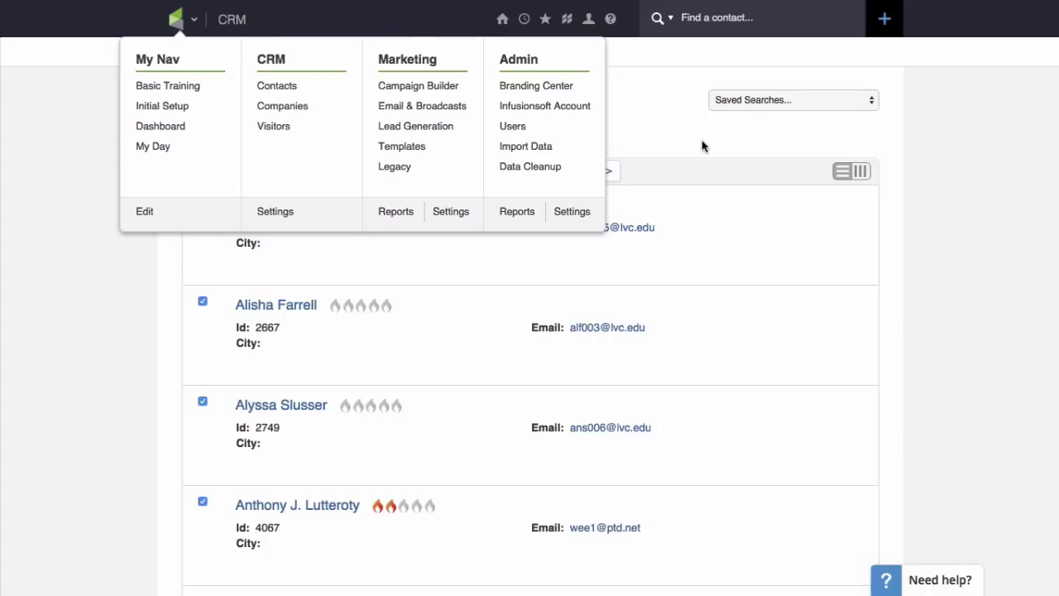
# Step: Review the first listed contact's notes, tasks, appointments and email history from the contact list
pyautogui.scroll(-1, 711, 196)
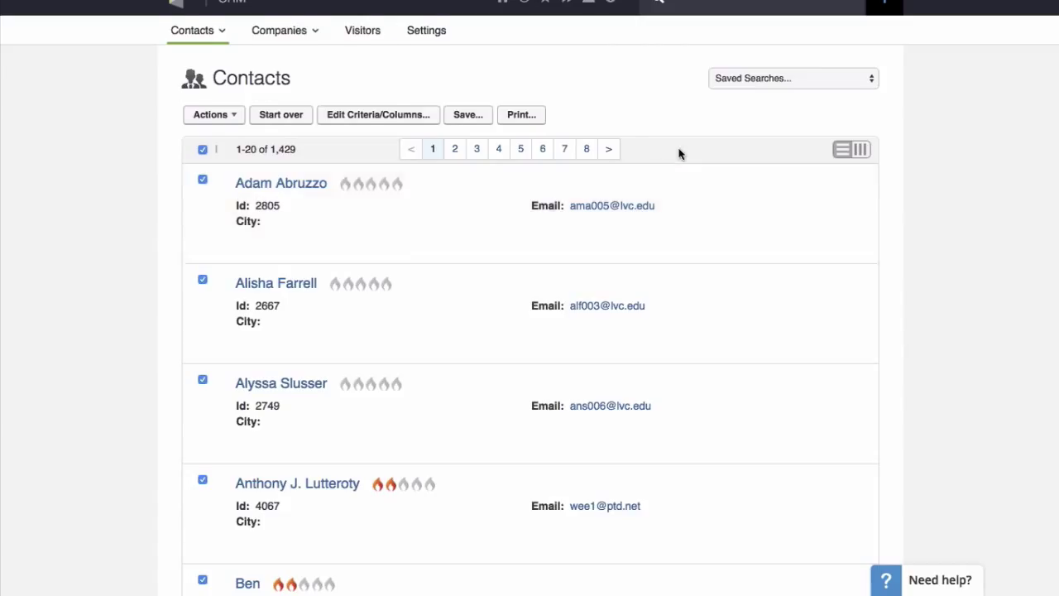
pyautogui.scroll(1, 662, 169)
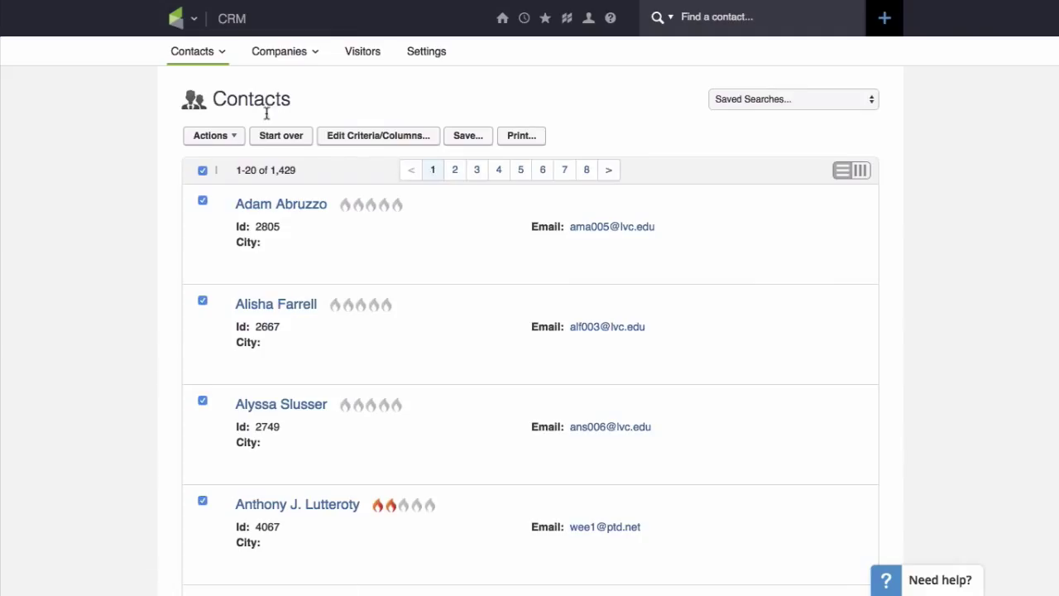
pyautogui.moveTo(351, 238)
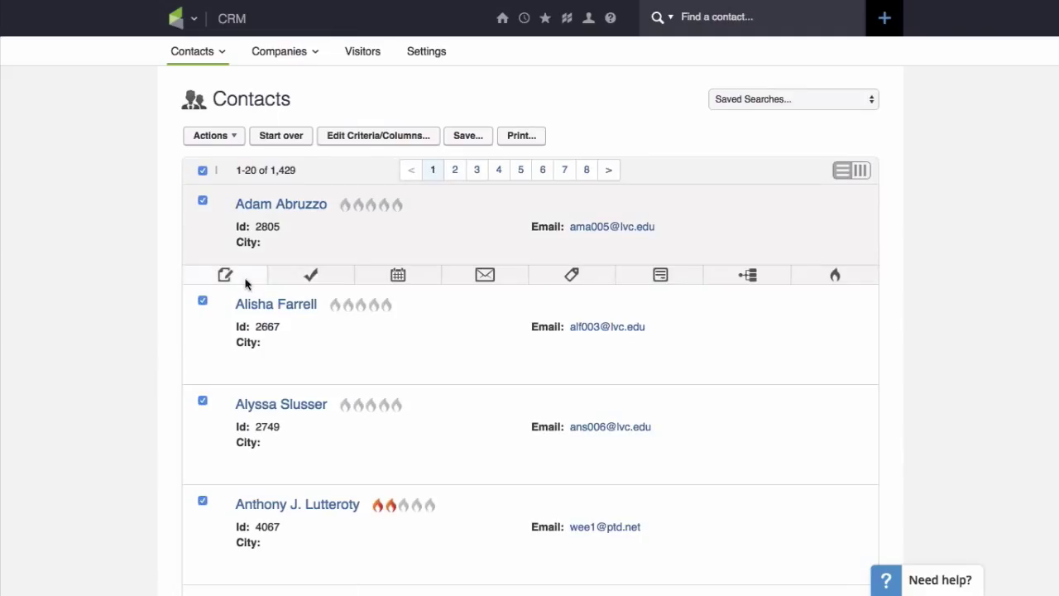
pyautogui.scroll(-1, 299, 260)
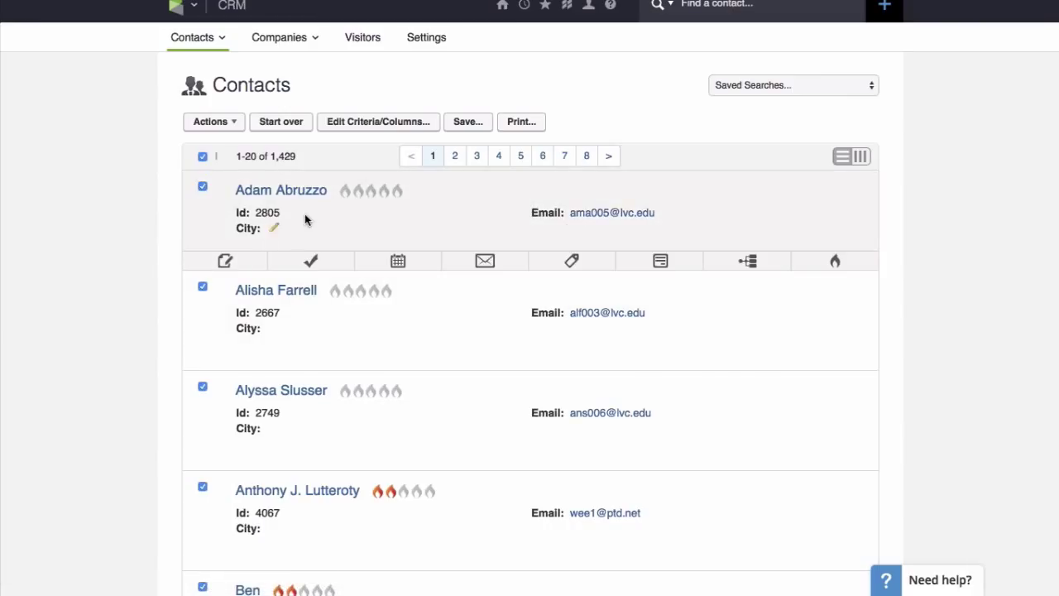
pyautogui.click(230, 262)
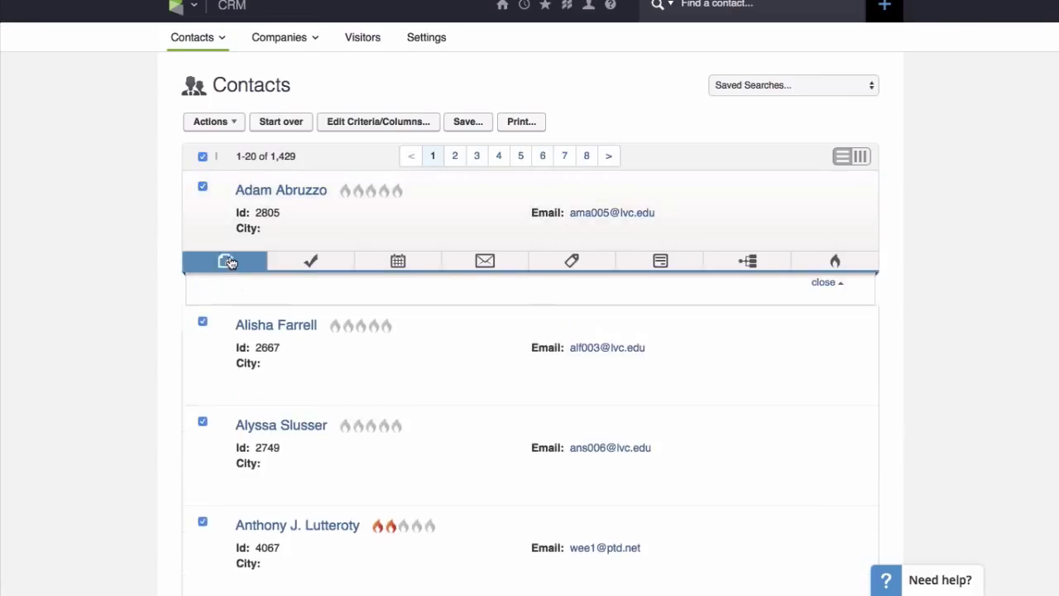
pyautogui.click(313, 263)
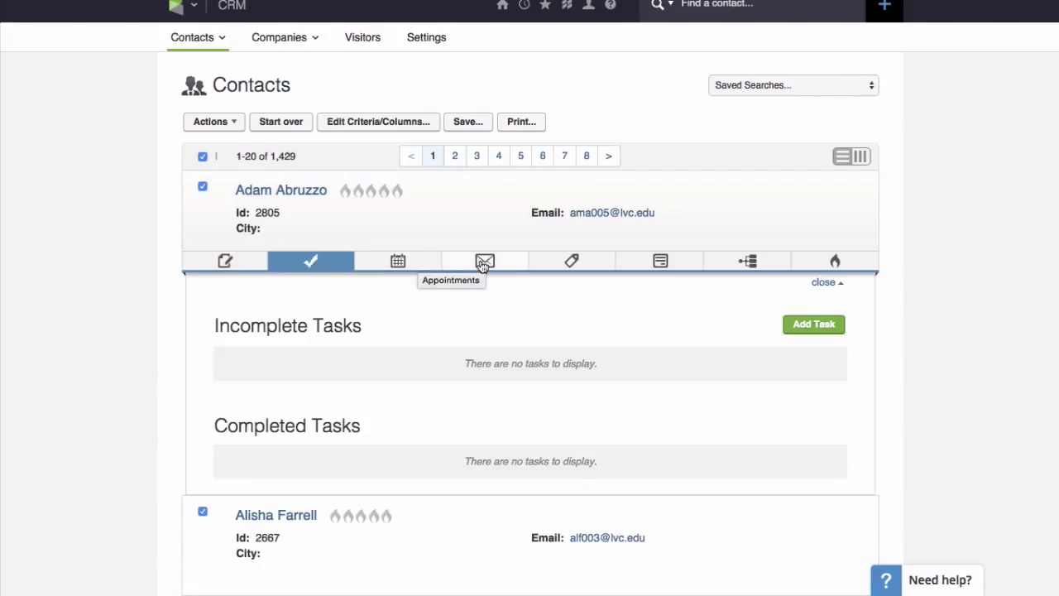
pyautogui.click(403, 268)
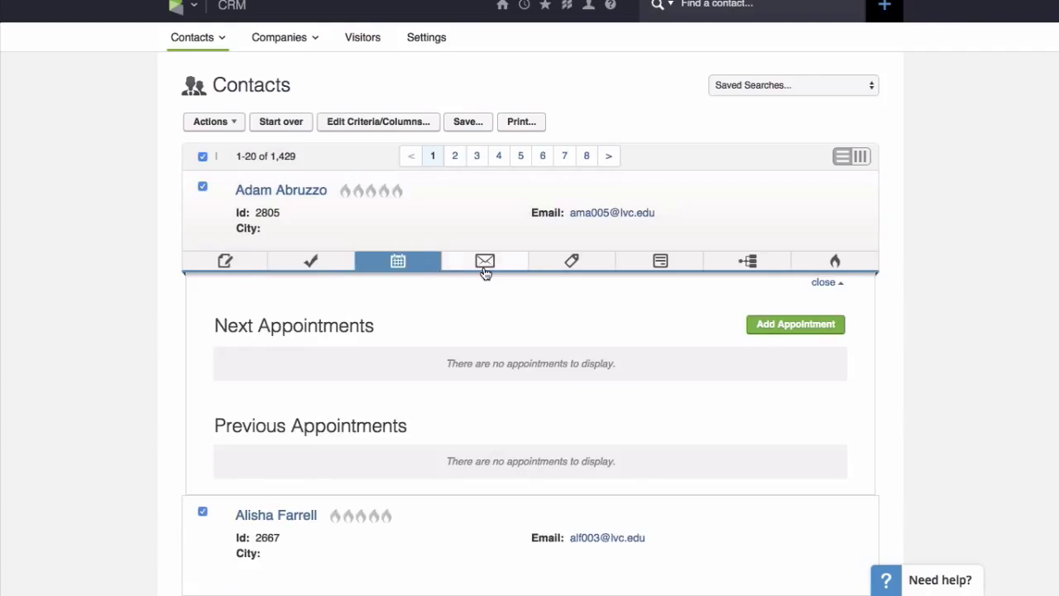
pyautogui.click(485, 270)
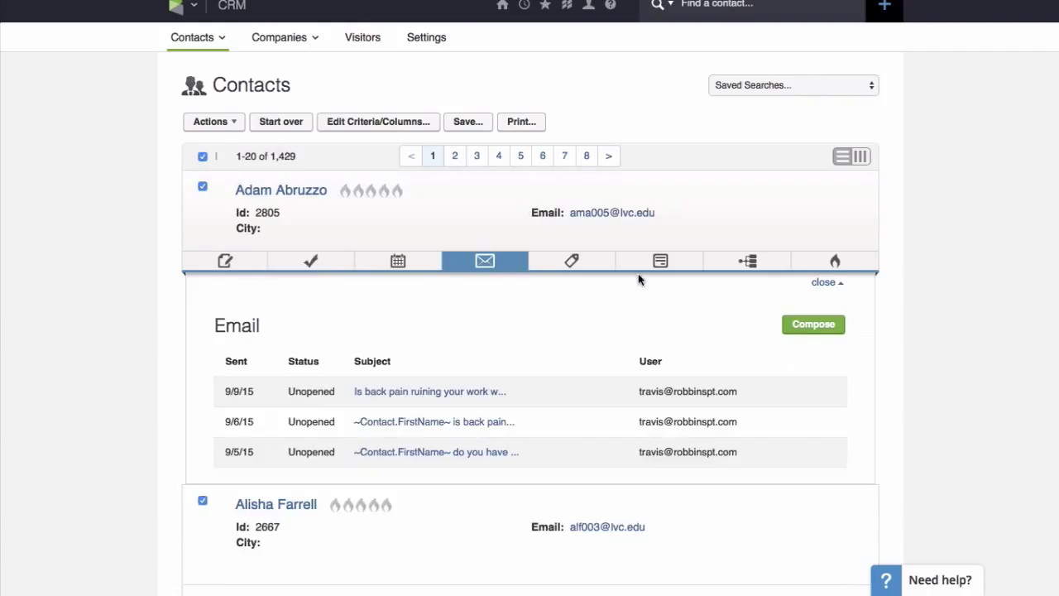
# Step: View the first contact's applied tags and highlight the Constant Contact Import tag name
pyautogui.click(582, 263)
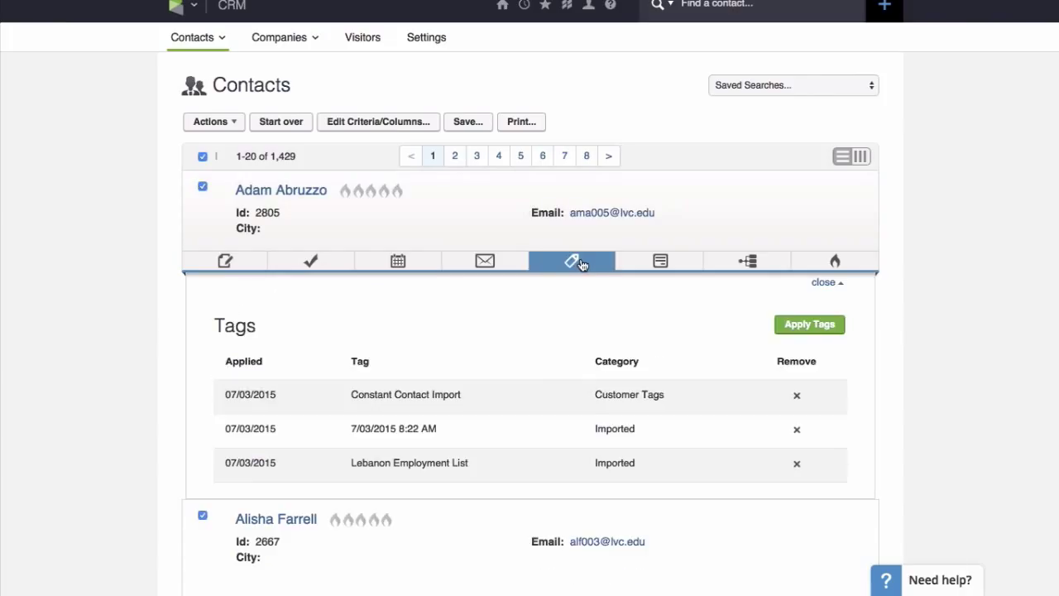
pyautogui.scroll(-2, 580, 262)
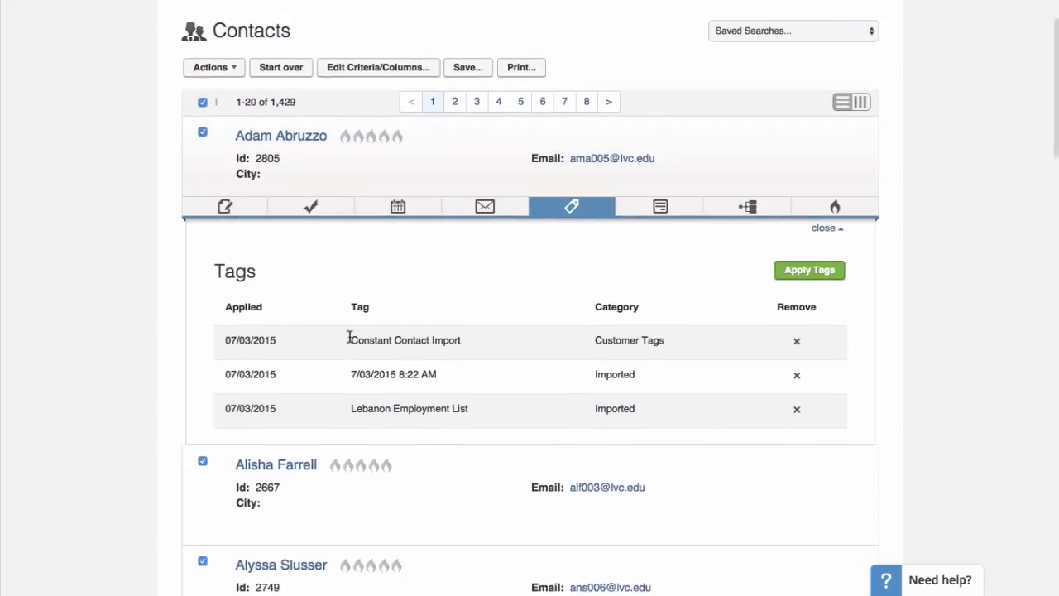
pyautogui.moveTo(350, 340); pyautogui.dragTo(473, 345)
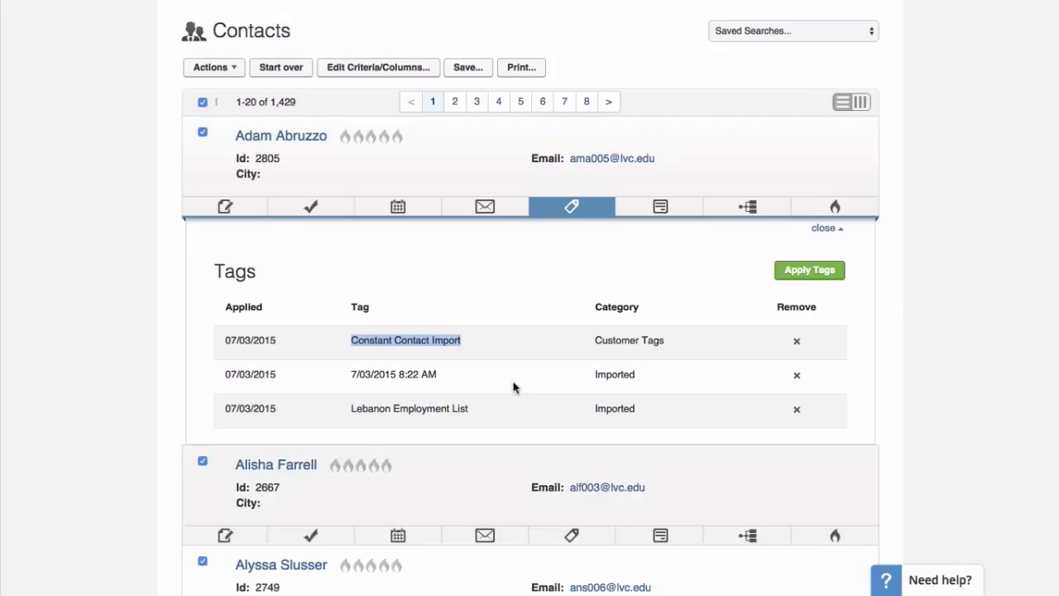
pyautogui.scroll(1, 499, 396)
# Step: View the first contact's form submissions and campaign history within the contact list
pyautogui.click(666, 225)
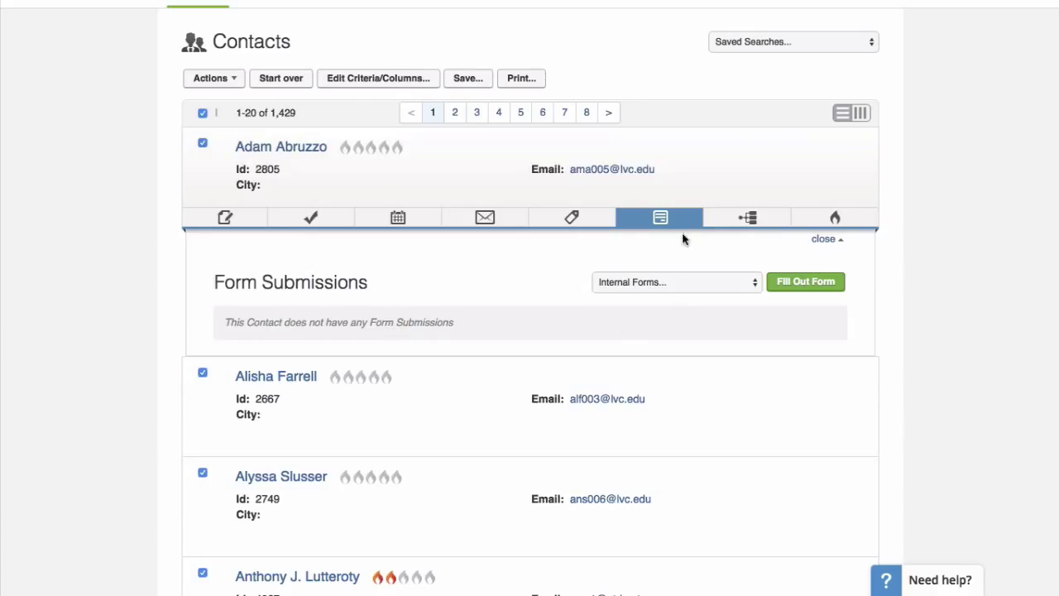
pyautogui.click(671, 276)
pyautogui.click(727, 241)
pyautogui.click(747, 220)
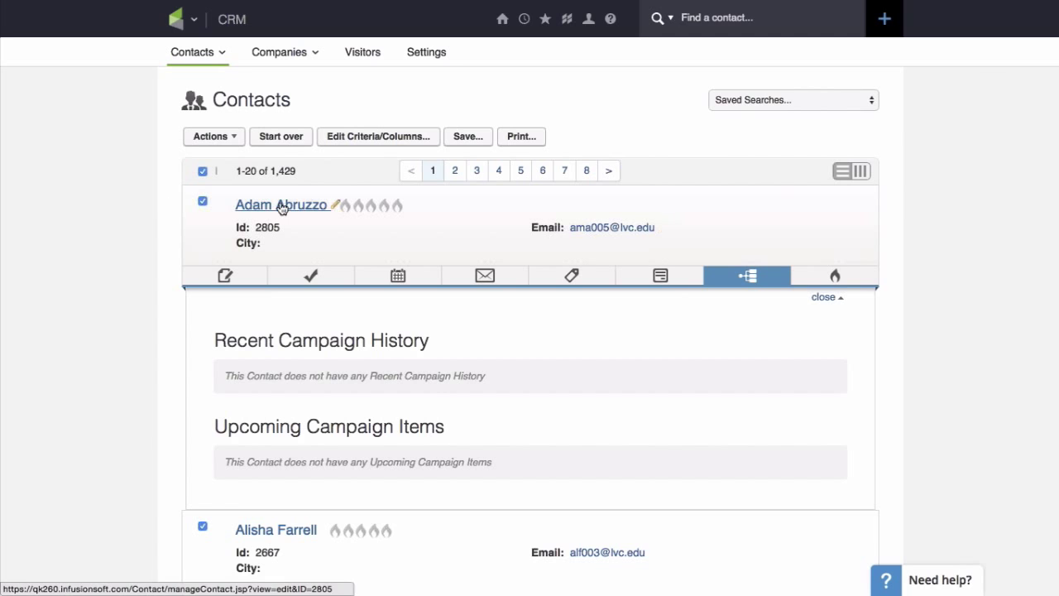
# Step: Open the first contact's full record and look through the general, address, phone, email and tag details
pyautogui.click(279, 206)
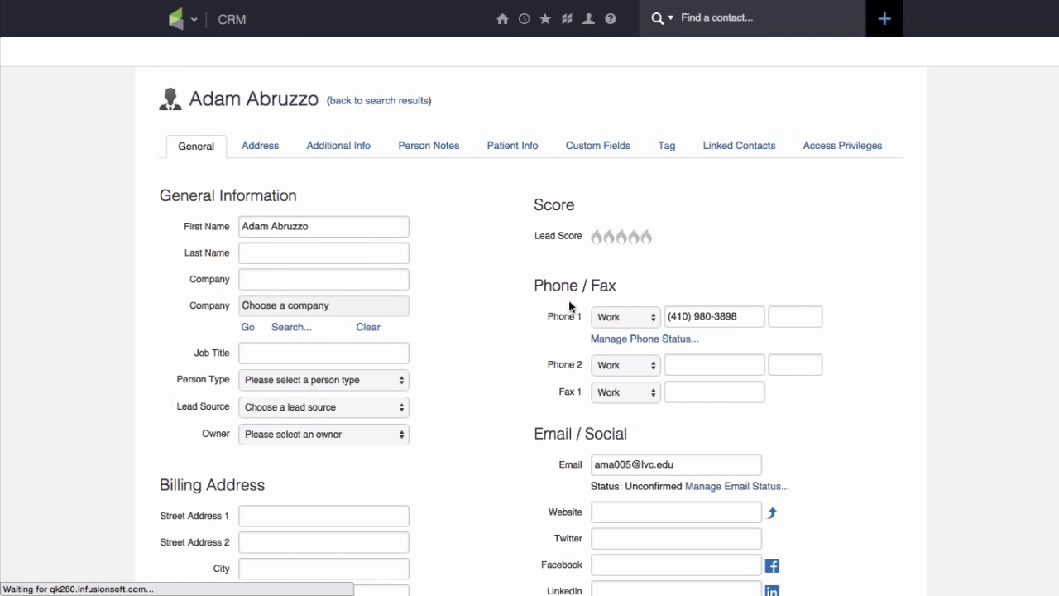
pyautogui.scroll(-1, 465, 311)
pyautogui.scroll(-3, 465, 312)
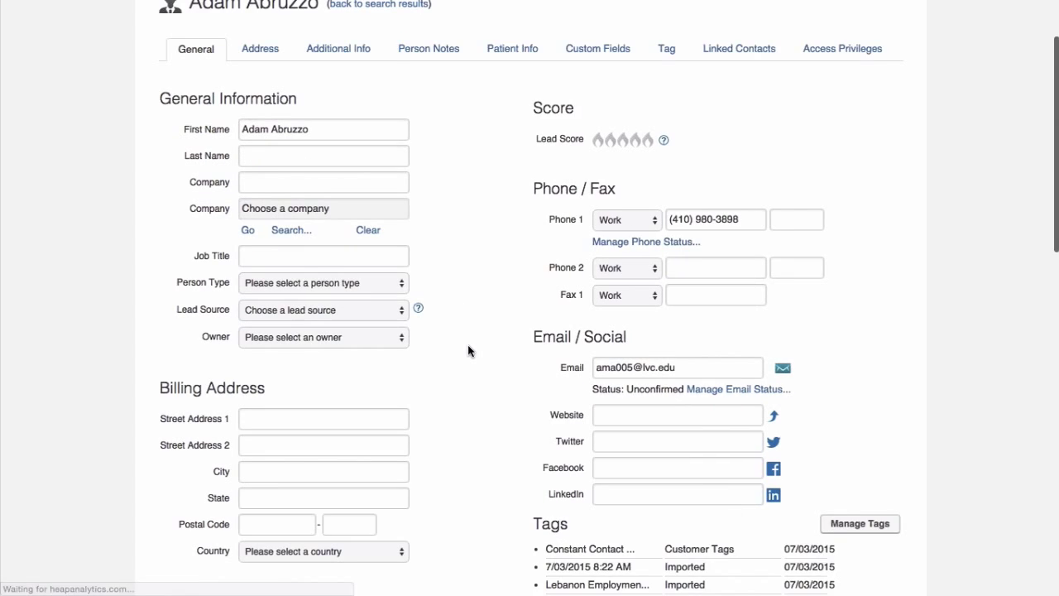
pyautogui.scroll(-3, 466, 311)
pyautogui.scroll(3, 467, 351)
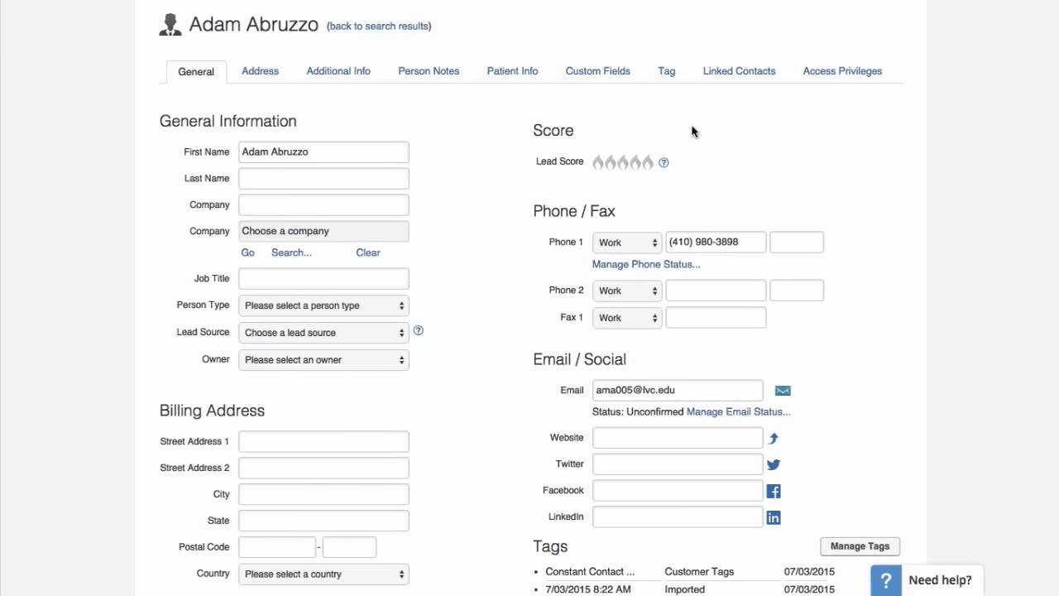
# Step: Examine the contact's custom fields and the patient information, including follow-up questions, patient problems and lead source
pyautogui.click(579, 73)
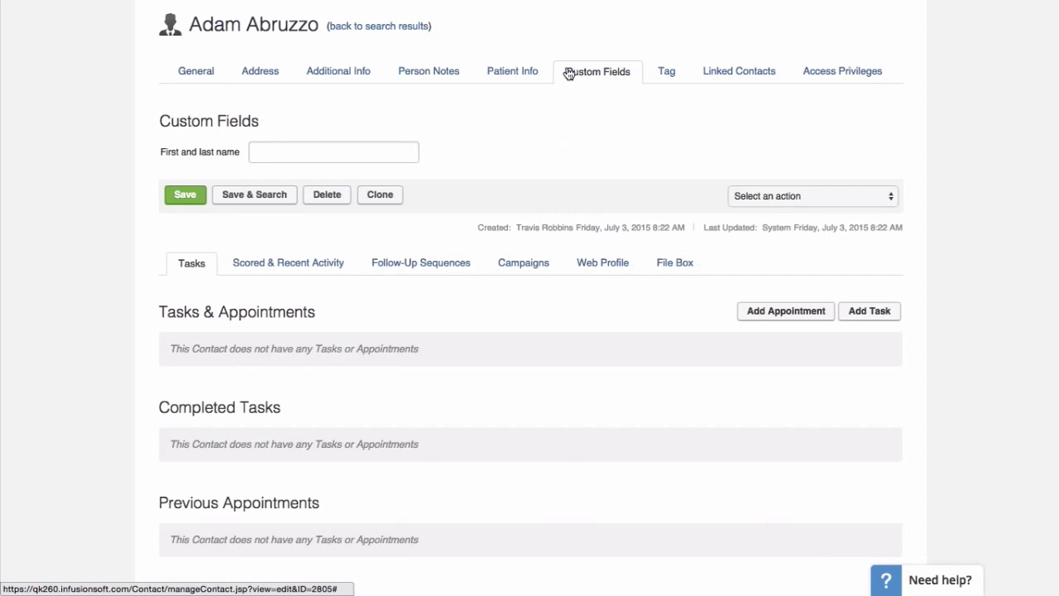
pyautogui.click(513, 72)
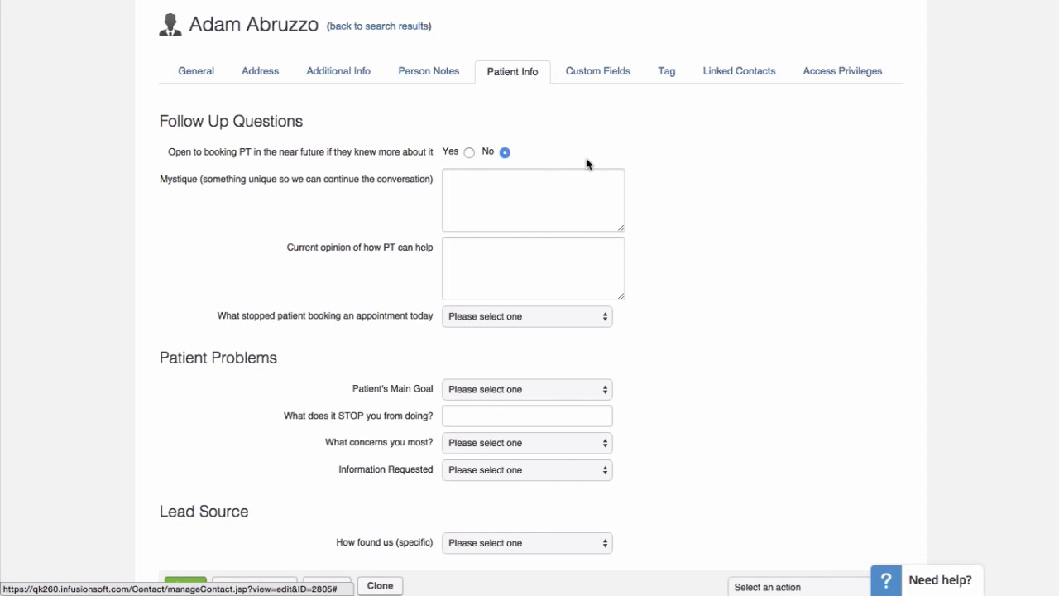
pyautogui.scroll(-5, 587, 163)
pyautogui.scroll(4, 587, 163)
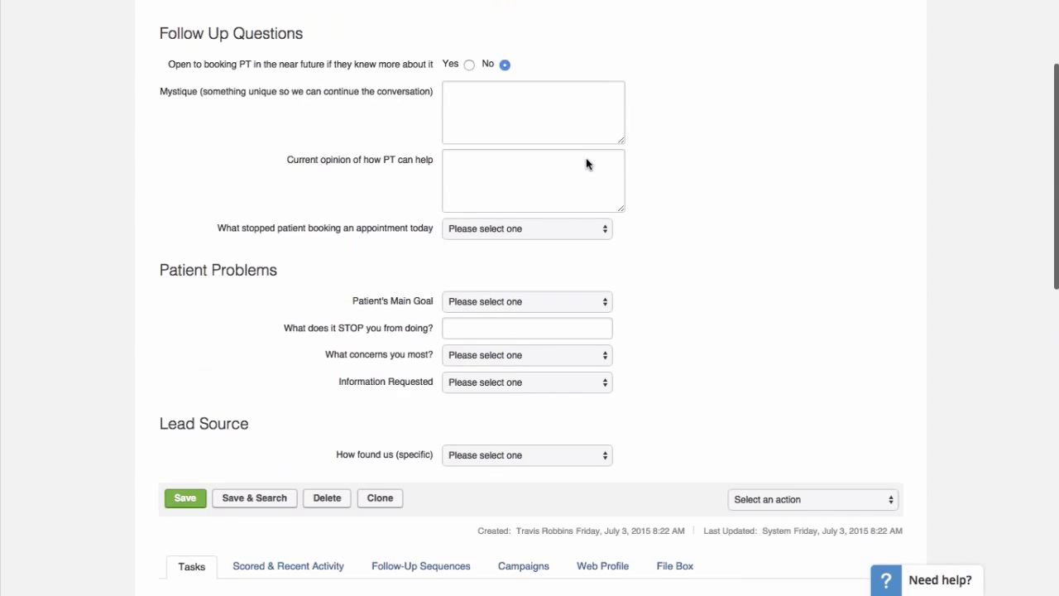
pyautogui.scroll(1, 586, 163)
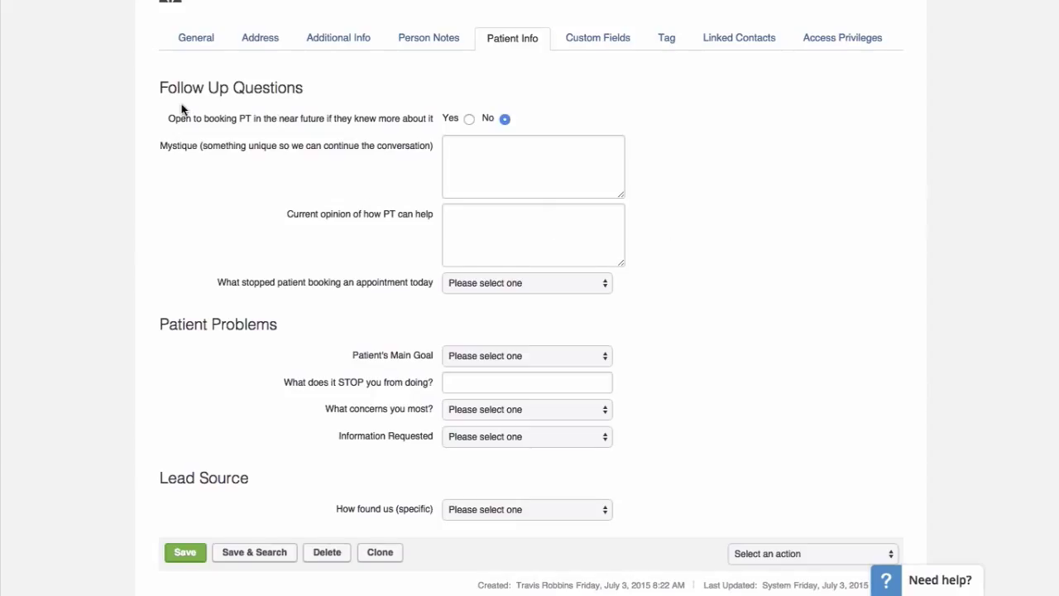
pyautogui.scroll(-1, 182, 110)
pyautogui.scroll(1, 183, 110)
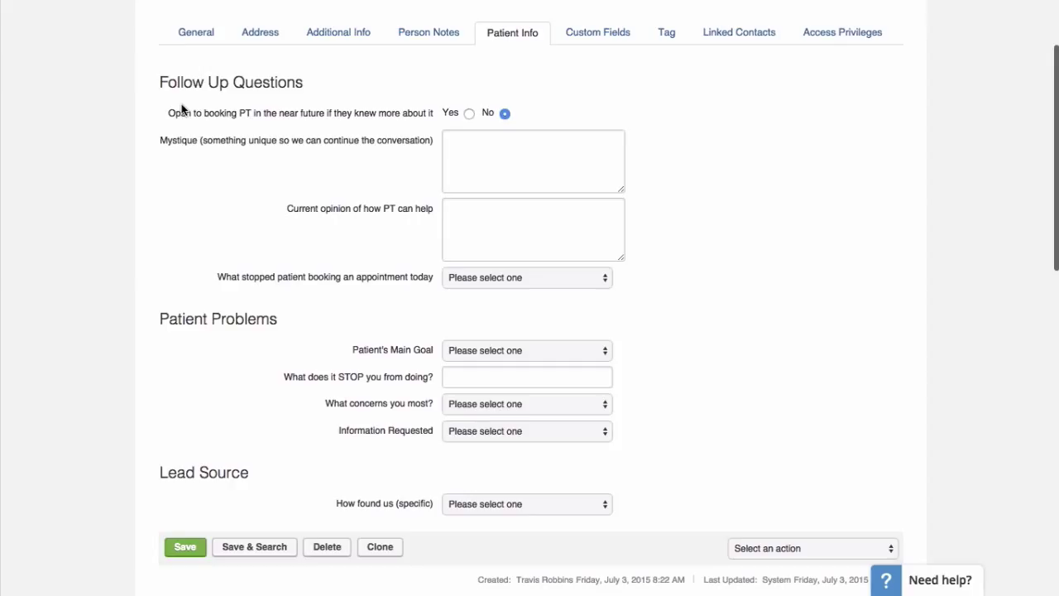
pyautogui.scroll(1, 574, 307)
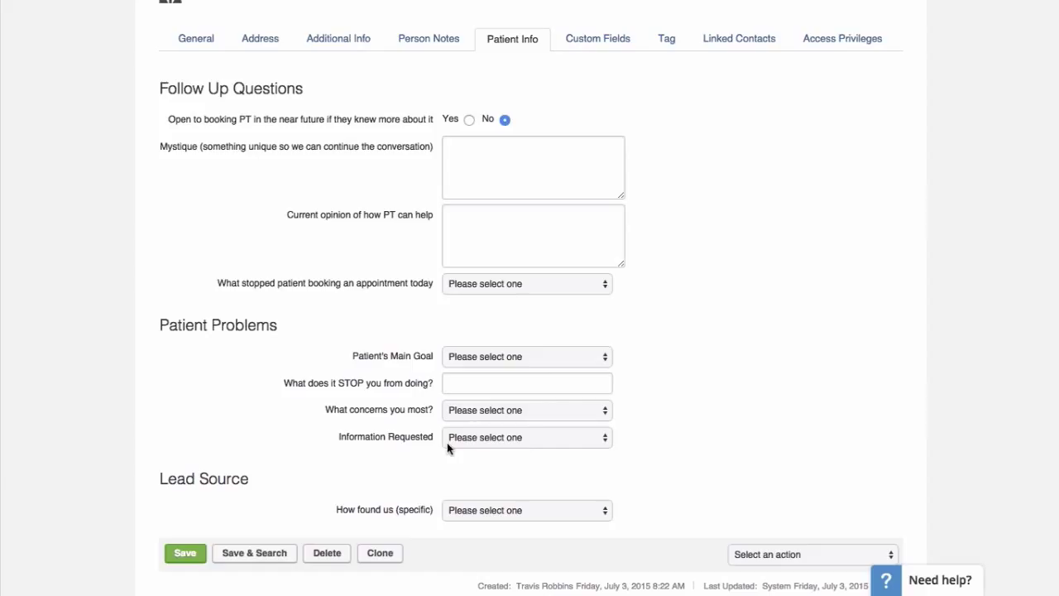
pyautogui.scroll(1, 693, 91)
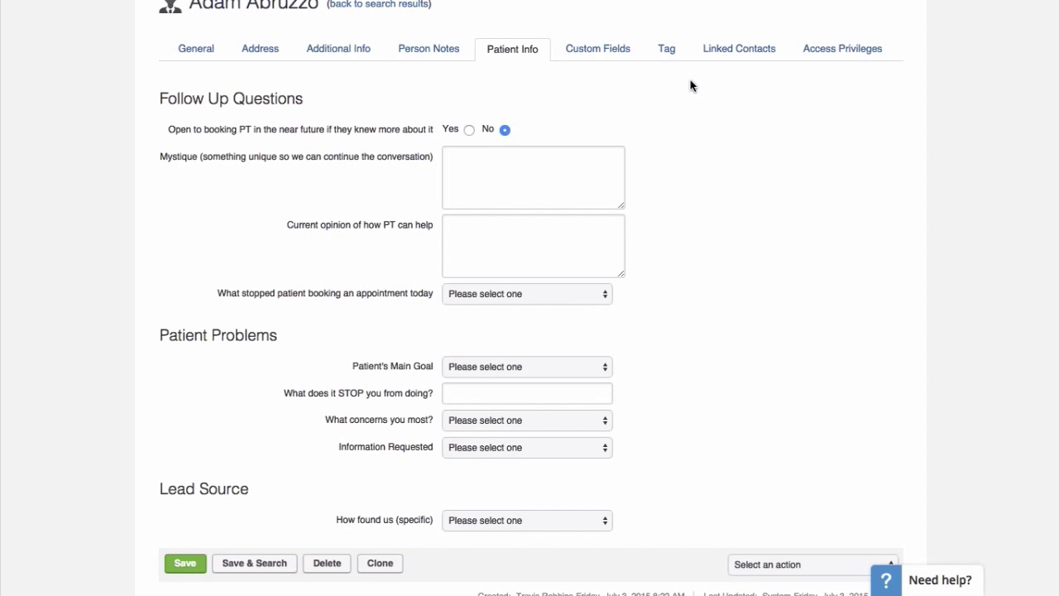
# Step: Review the contact's current tags and the tag categories available to apply
pyautogui.click(666, 50)
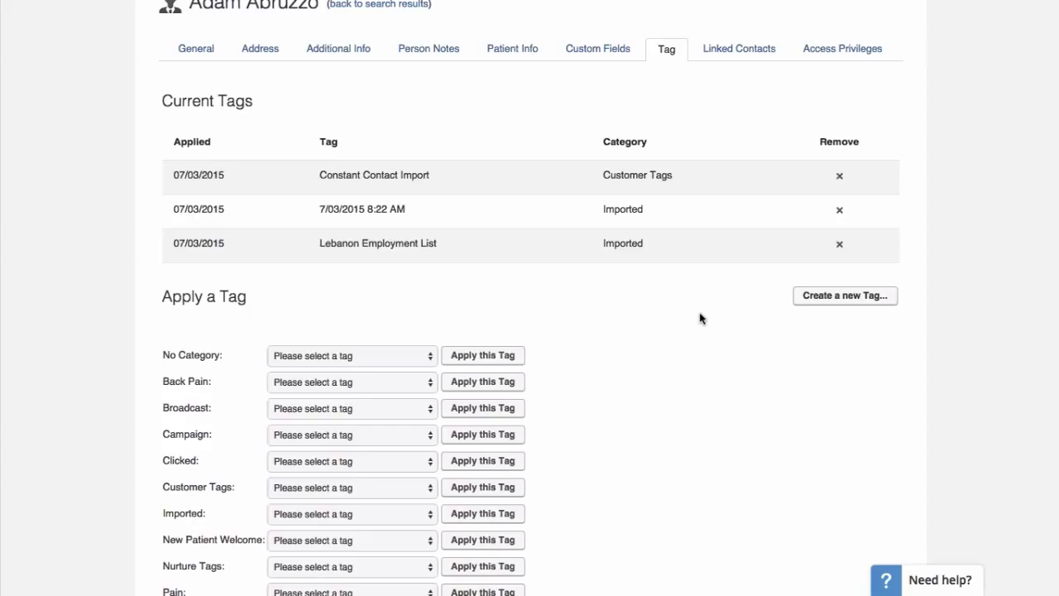
pyautogui.scroll(1, 699, 313)
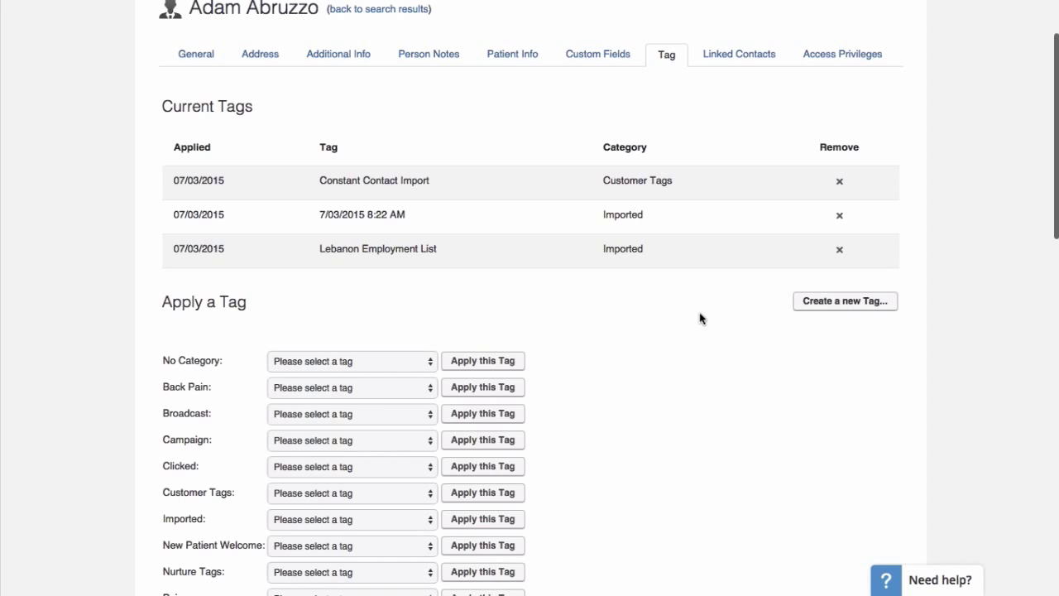
pyautogui.scroll(1, 699, 315)
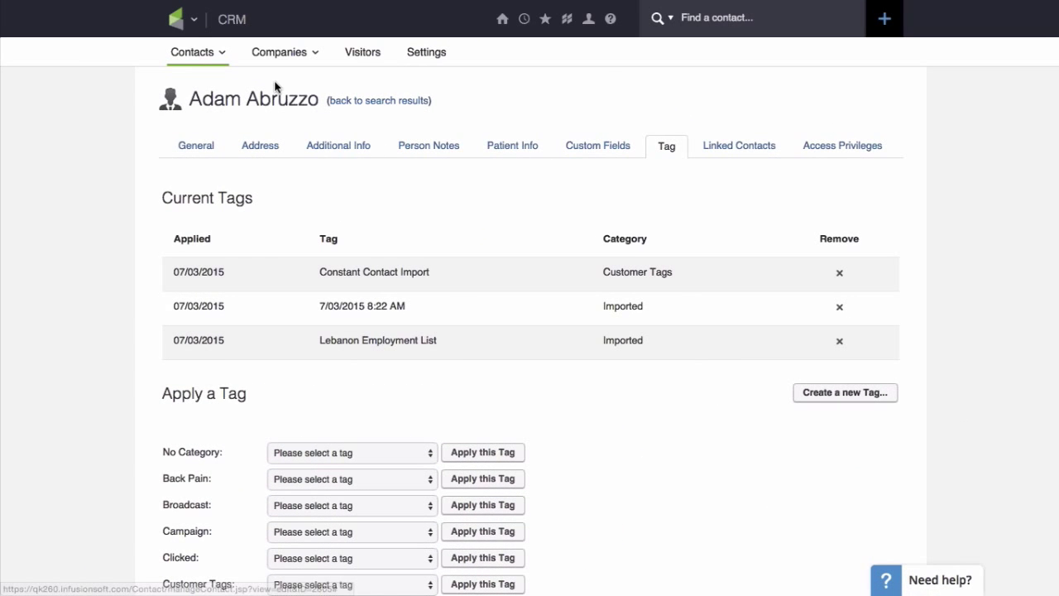
# Step: Open the "LEADS - Lead Capture and Segmentation" campaign in Campaign Builder
pyautogui.click(195, 25)
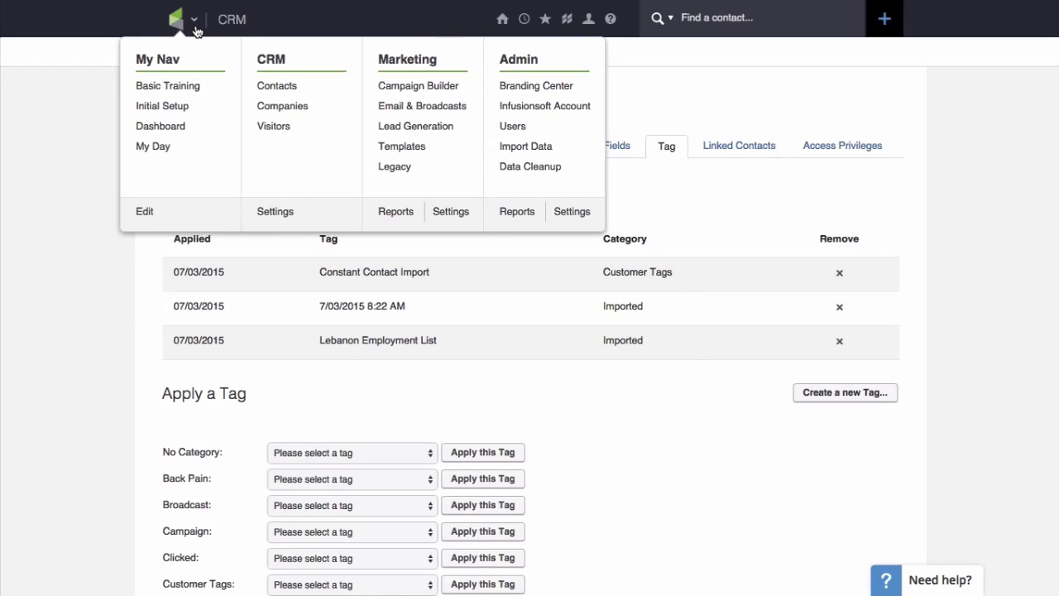
pyautogui.click(434, 93)
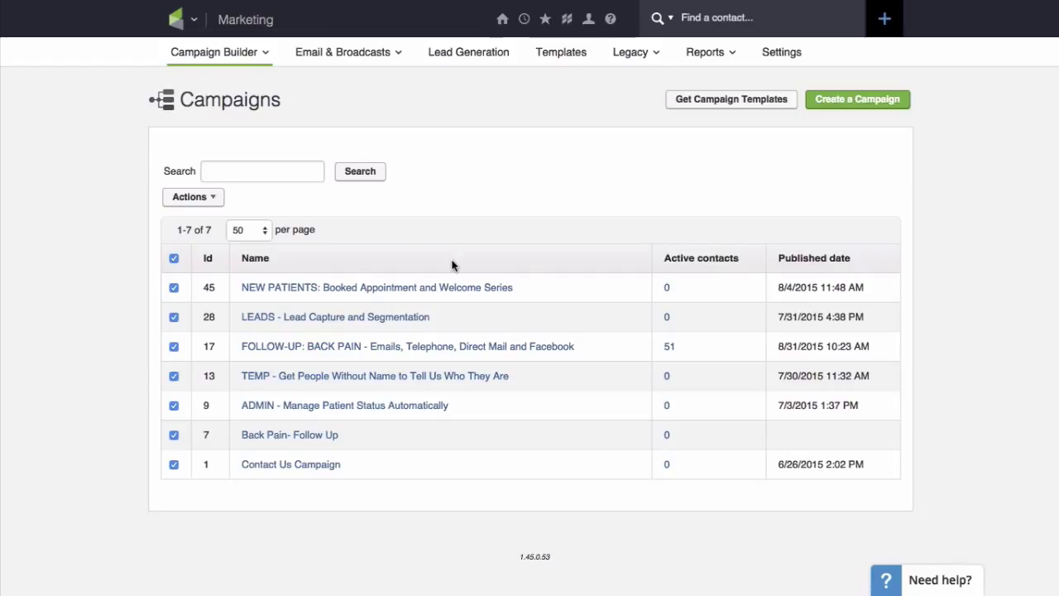
pyautogui.click(401, 324)
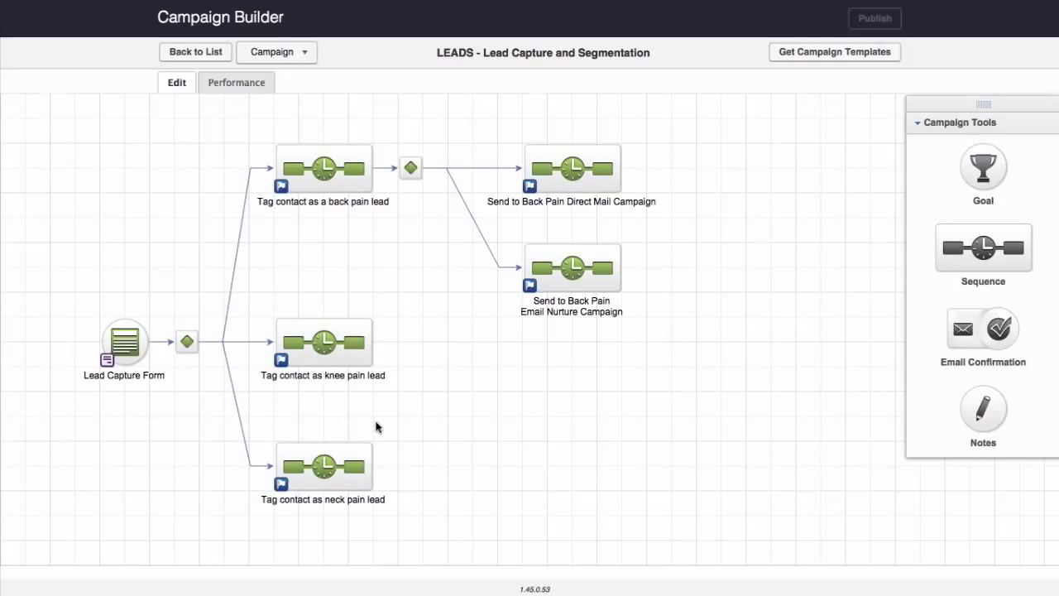
# Step: Switch to the open Lead Capture Form page and look over its name, contact, address and patient question fields
pyautogui.moveTo(614, 4)
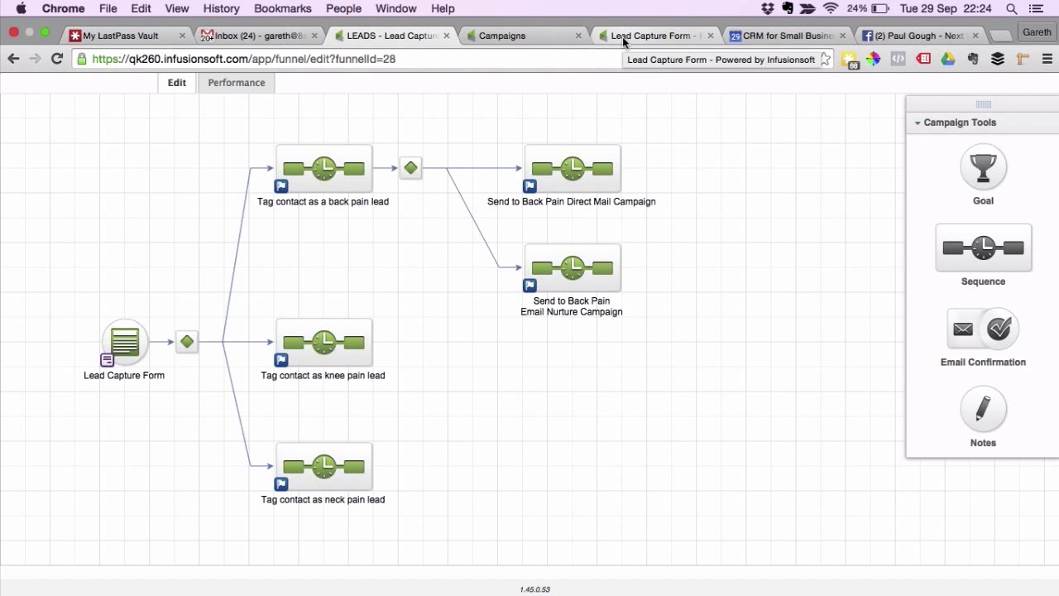
pyautogui.click(622, 36)
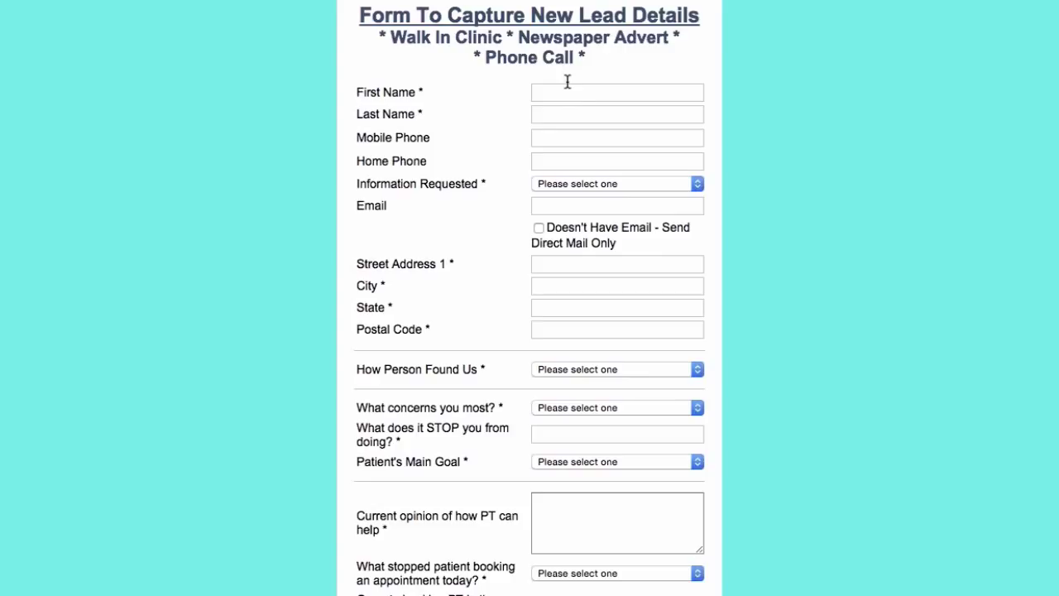
pyautogui.click(582, 91)
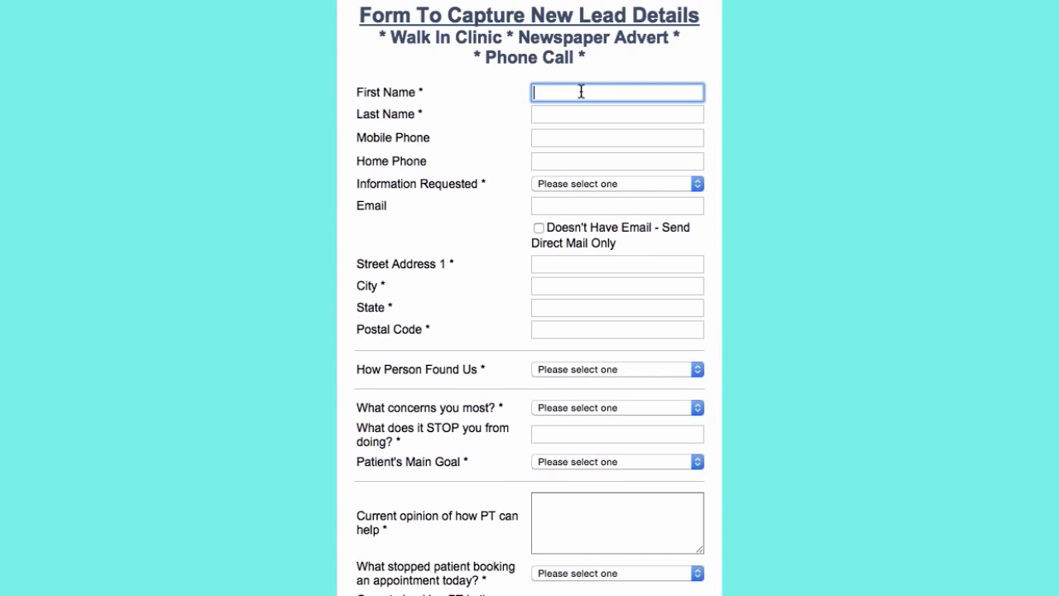
pyautogui.scroll(-1, 582, 91)
pyautogui.scroll(1, 581, 91)
pyautogui.scroll(-8, 582, 91)
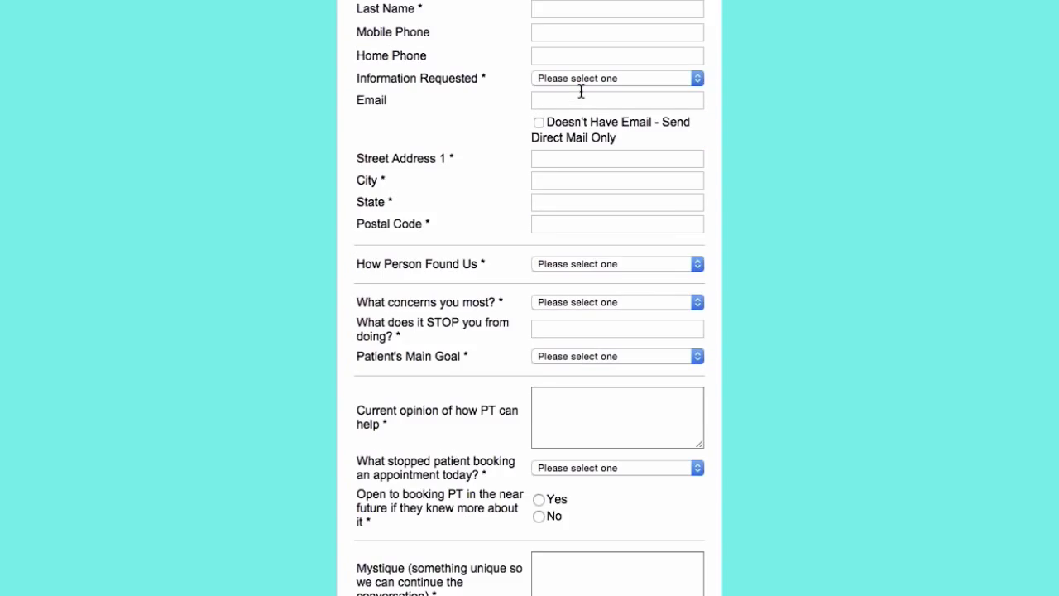
pyautogui.scroll(4, 580, 97)
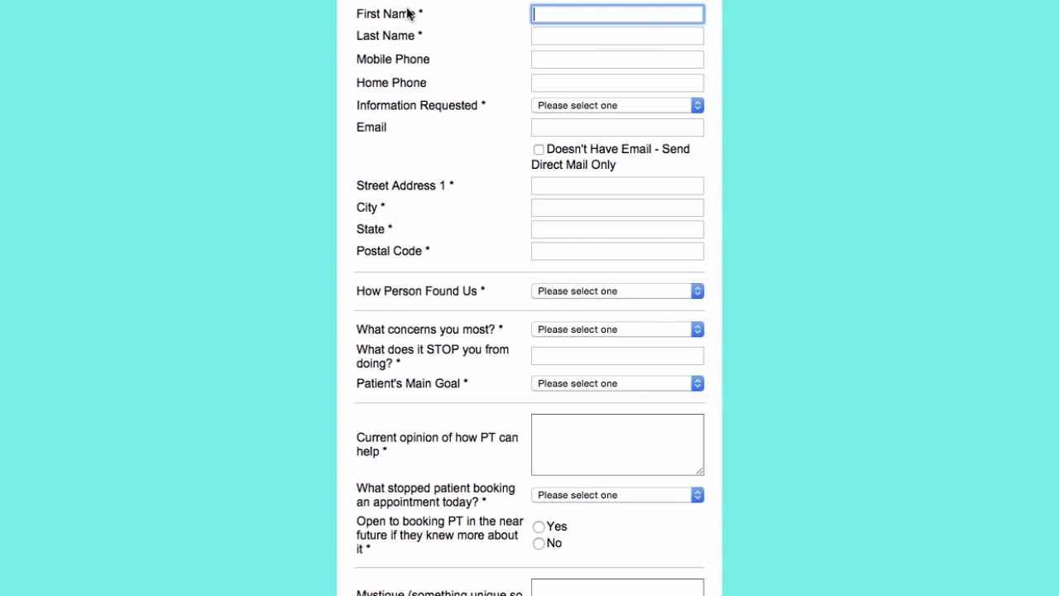
# Step: Review the choices offered for Information Requested and How Person Found Us without selecting any
pyautogui.click(588, 106)
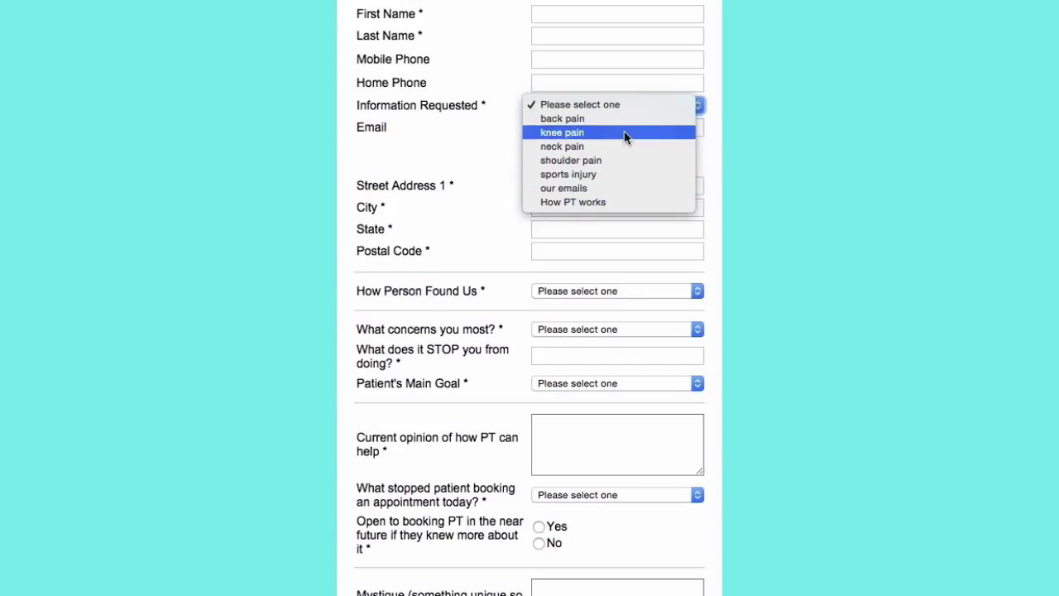
pyautogui.click(804, 218)
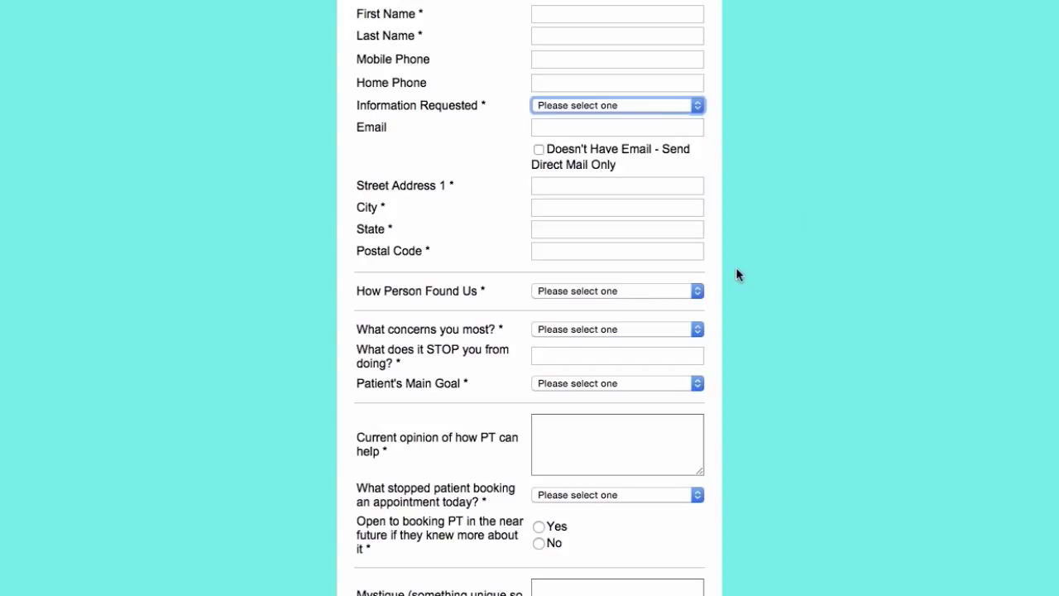
pyautogui.click(684, 292)
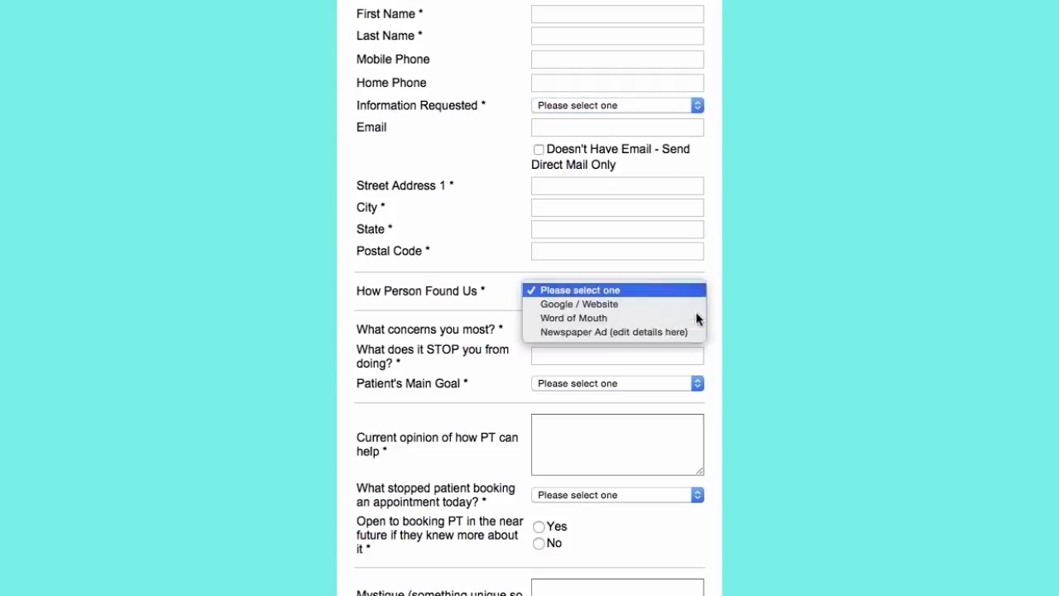
pyautogui.click(791, 357)
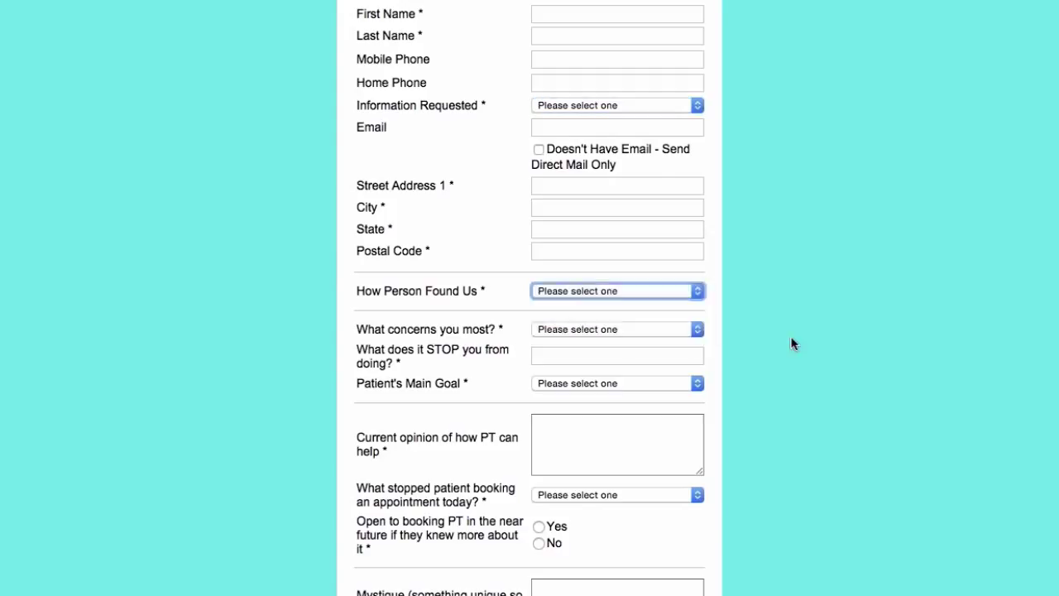
# Step: Review the choices offered for "What concerns you most?" and Patient's Main Goal, leaving both unselected
pyautogui.scroll(-5, 792, 351)
pyautogui.scroll(-2, 792, 344)
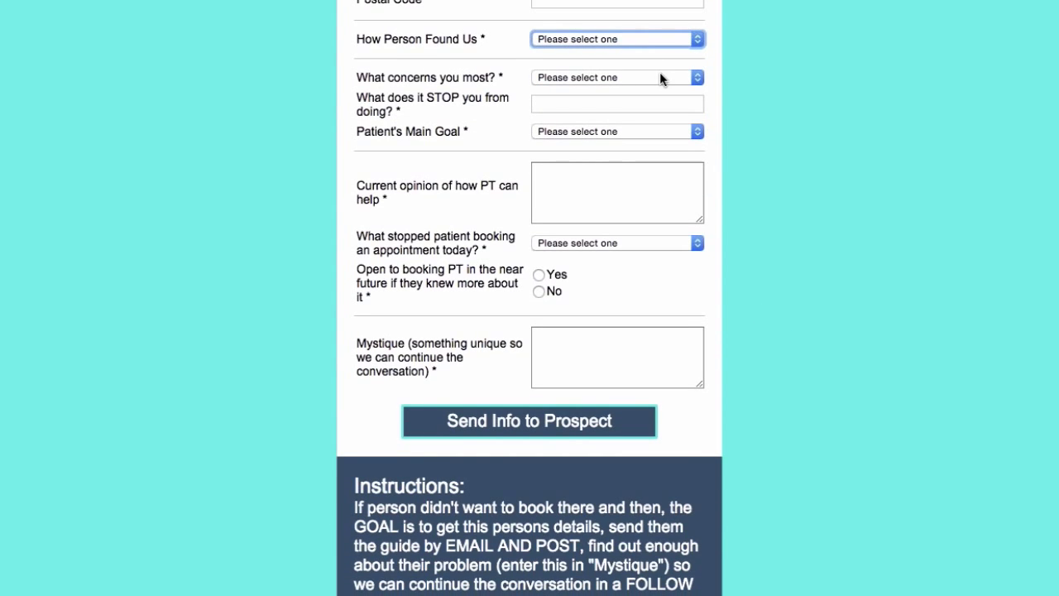
pyautogui.click(661, 77)
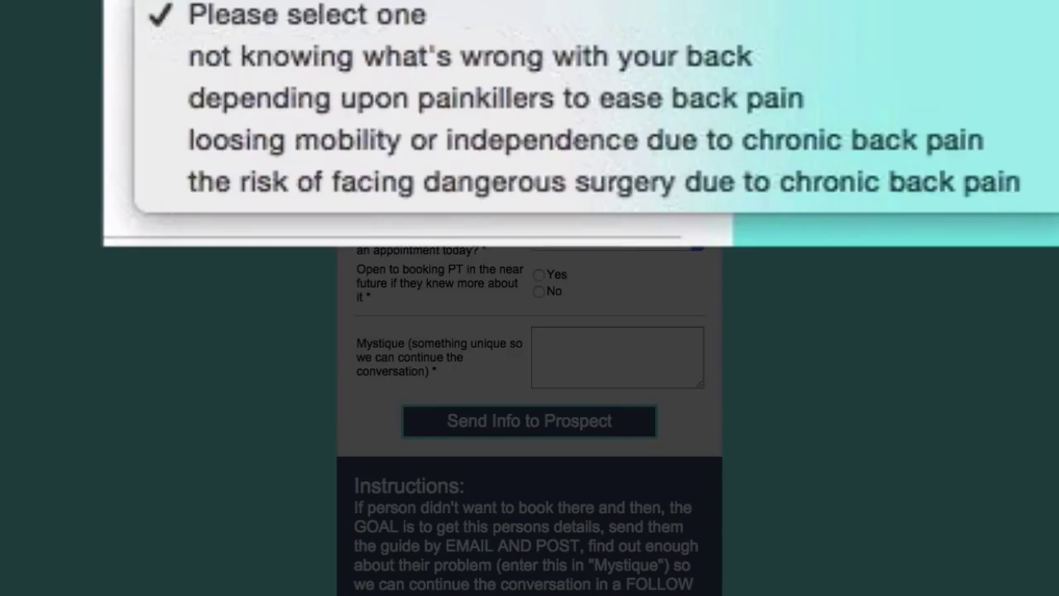
pyautogui.click(860, 177)
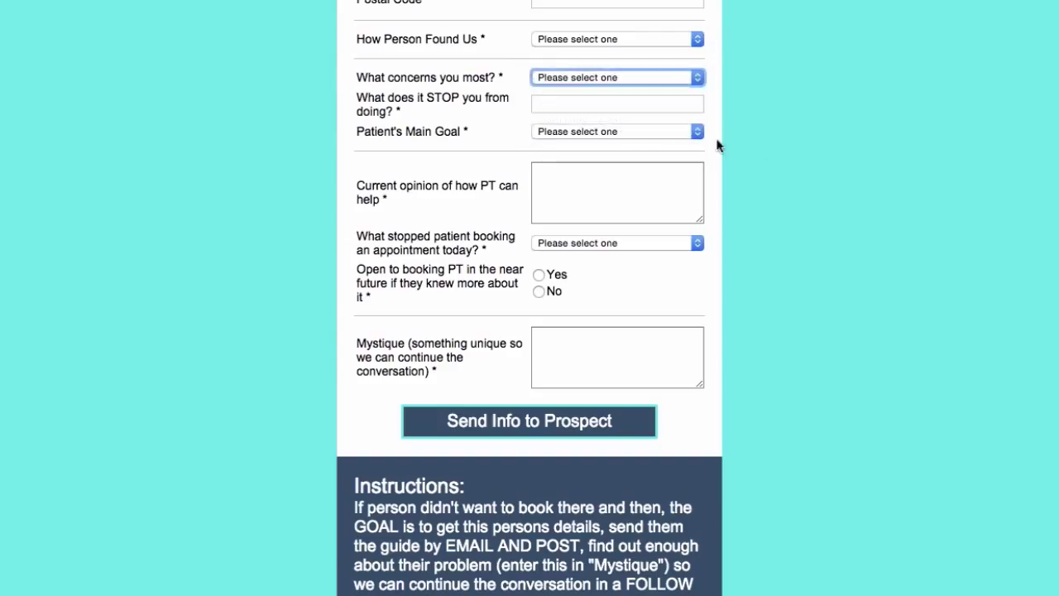
pyautogui.click(671, 132)
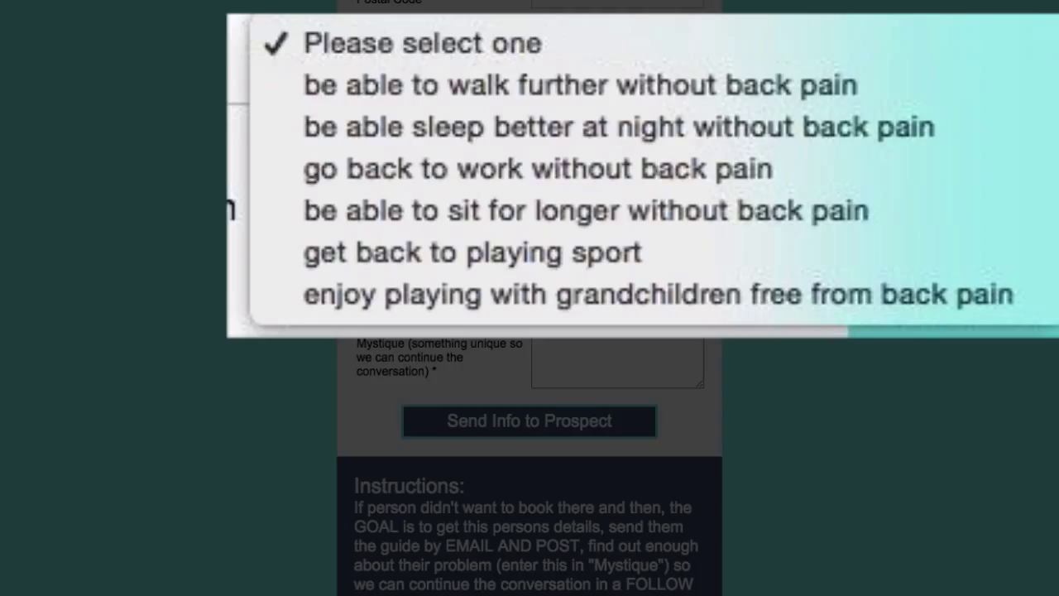
pyautogui.click(887, 196)
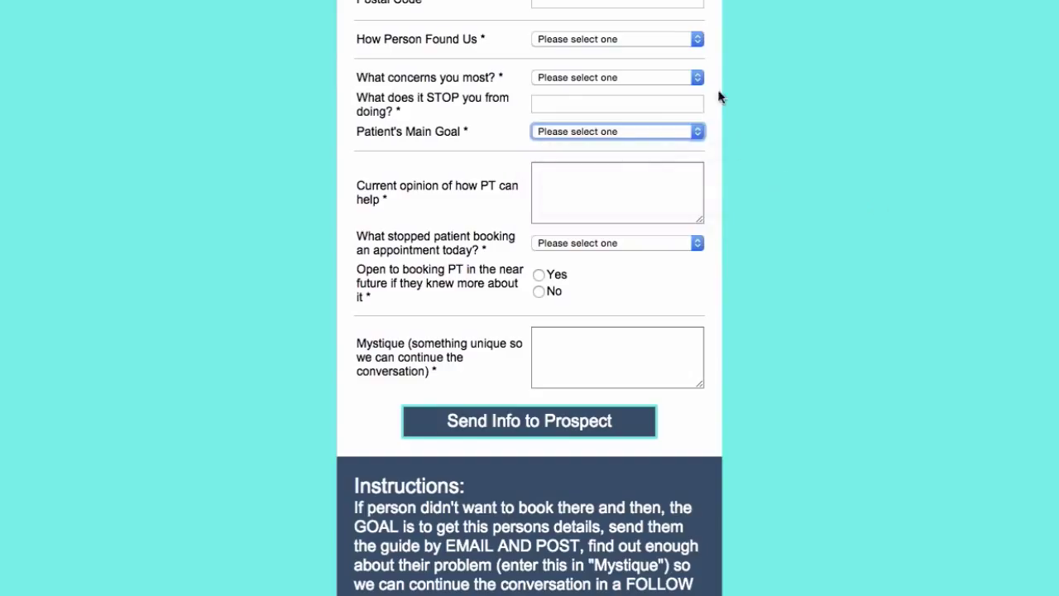
# Step: Examine the form's current opinion of PT and Mystique fields, and look over the whole form again
pyautogui.scroll(1, 775, 182)
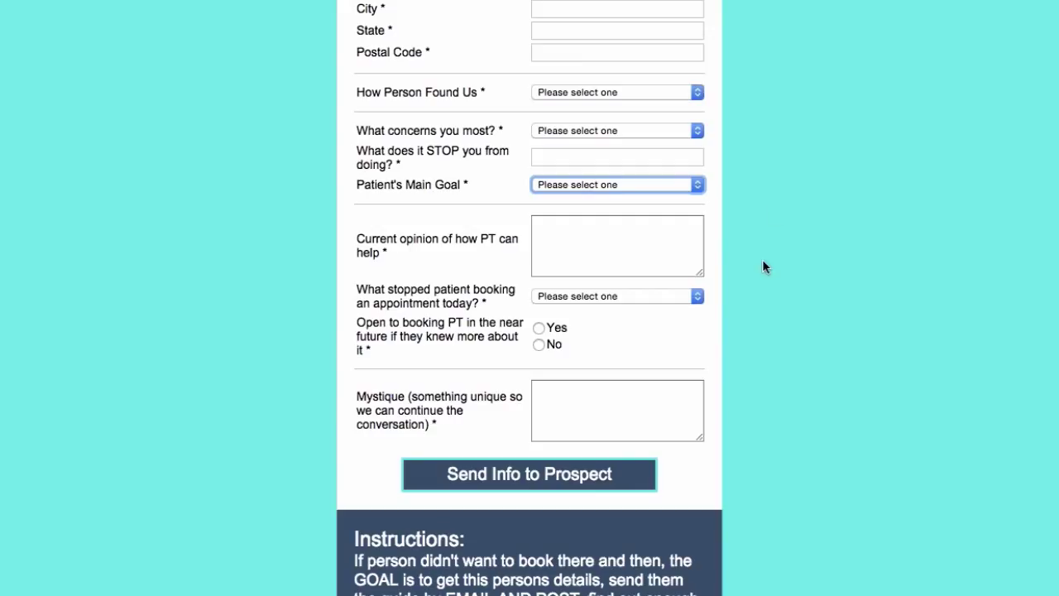
pyautogui.scroll(1, 662, 249)
pyautogui.click(557, 243)
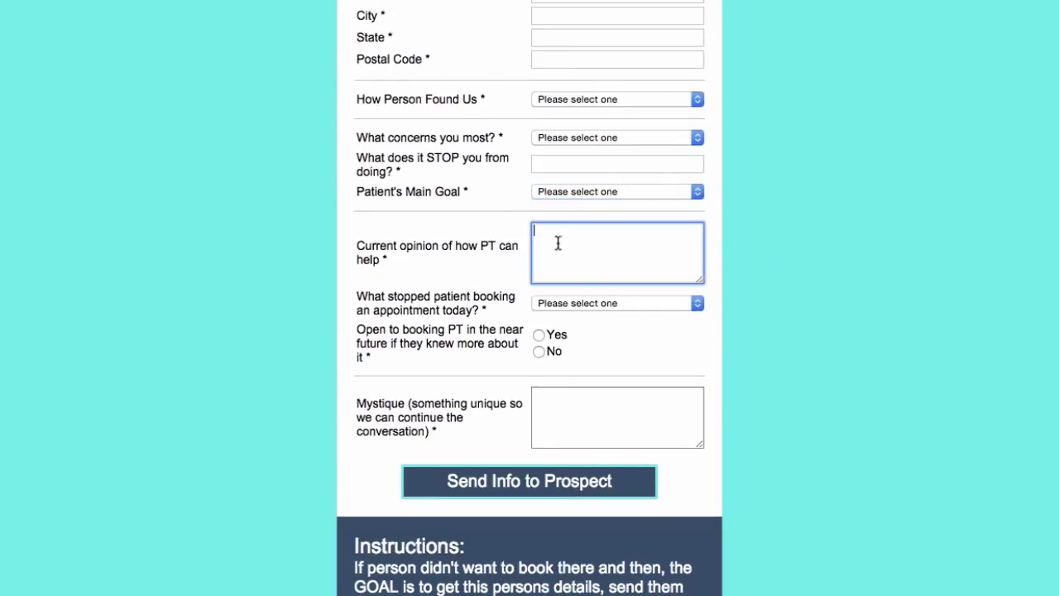
pyautogui.scroll(-1, 584, 292)
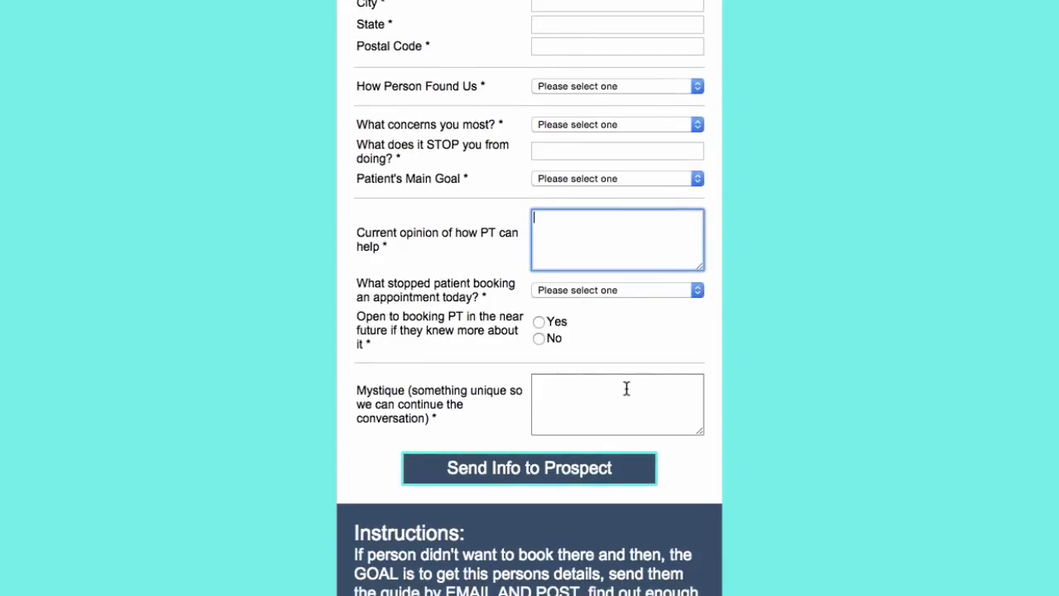
pyautogui.click(359, 391)
pyautogui.moveTo(359, 392); pyautogui.dragTo(461, 425)
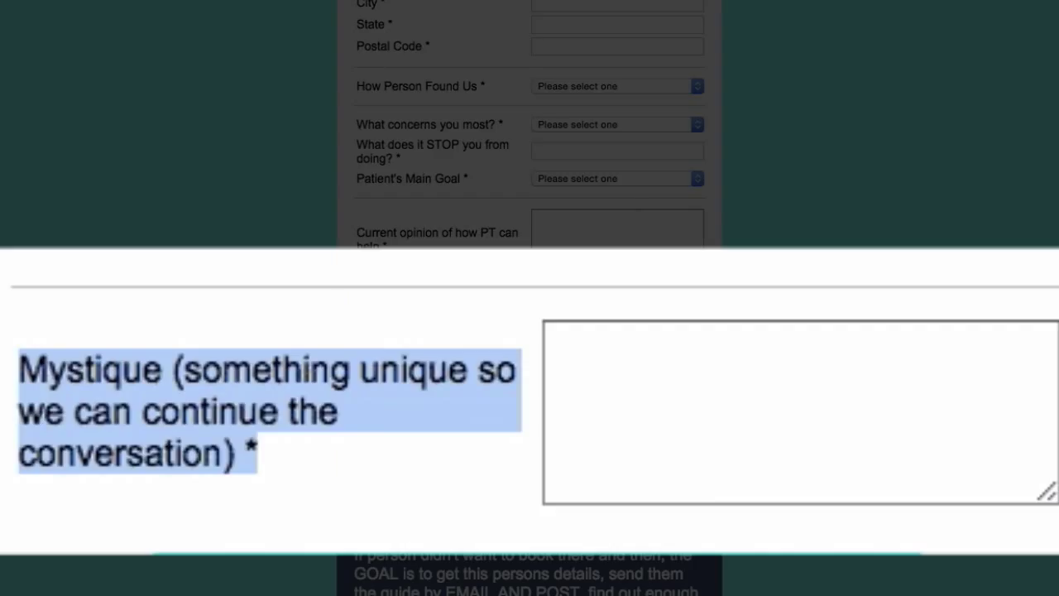
pyautogui.press('Tab')
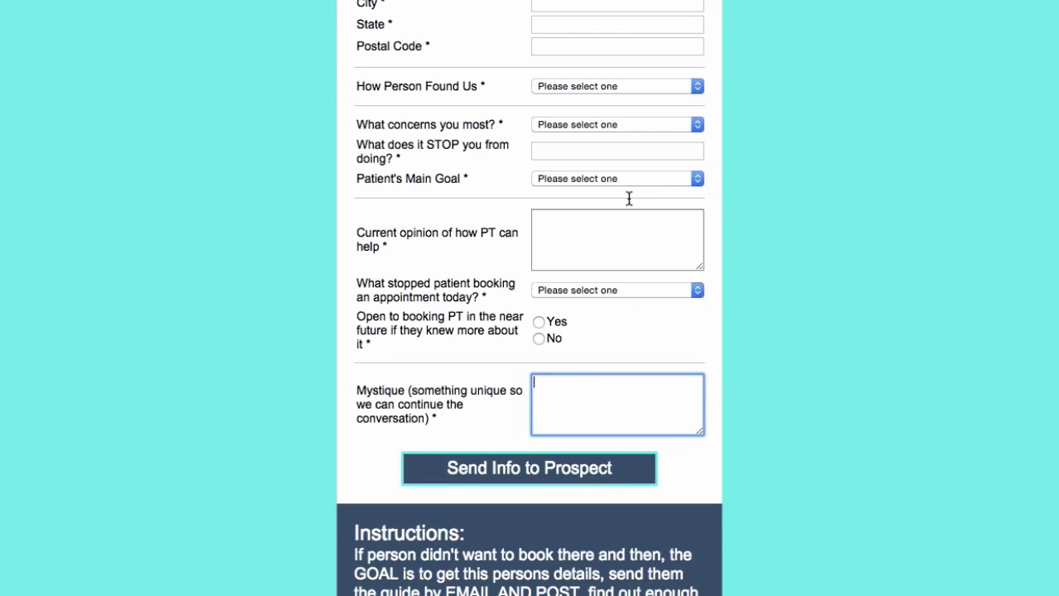
pyautogui.scroll(2, 627, 197)
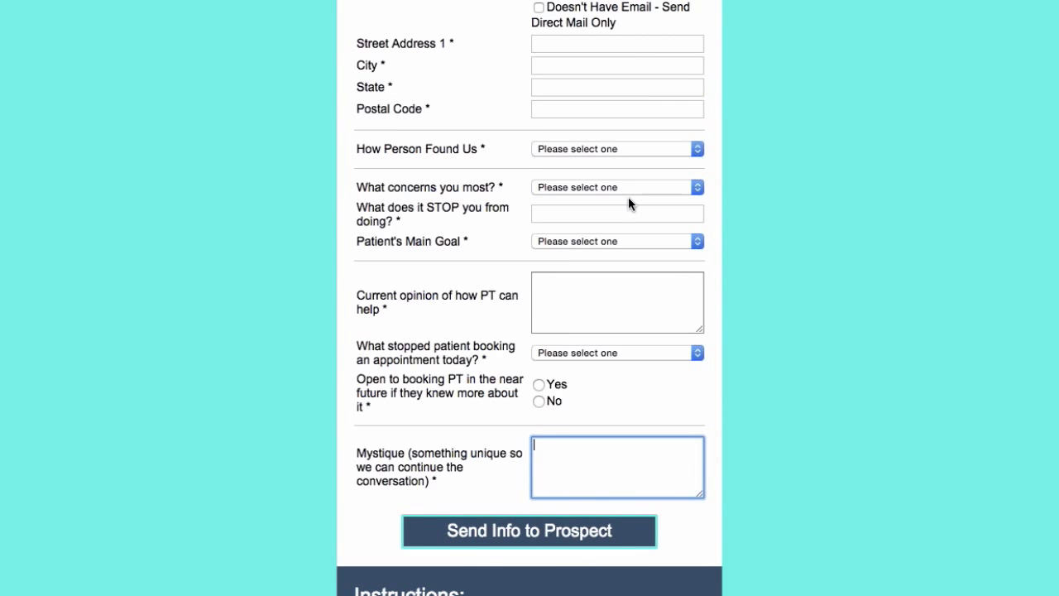
pyautogui.scroll(5, 628, 197)
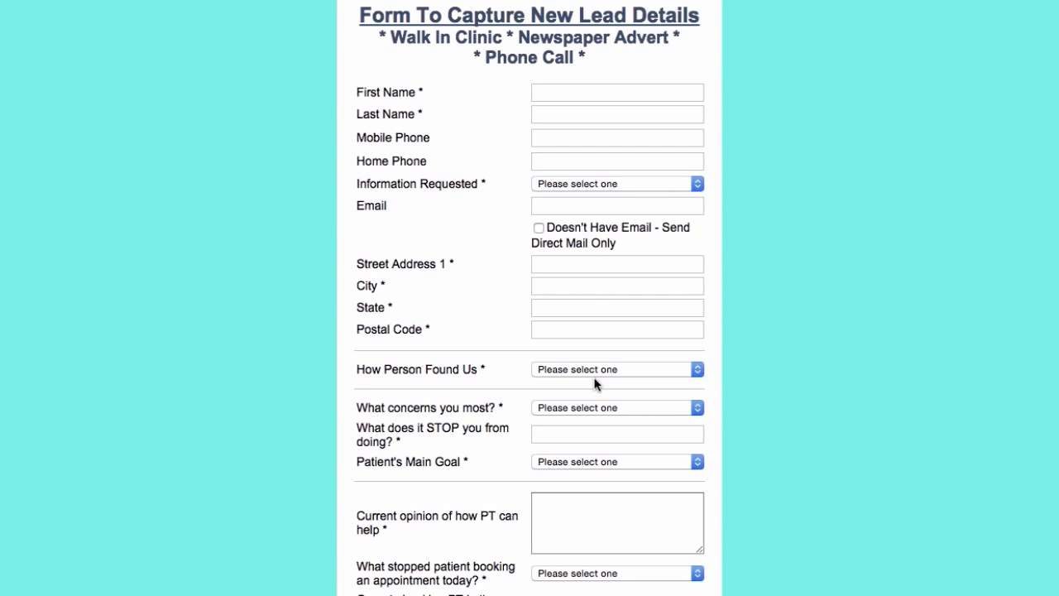
pyautogui.scroll(-5, 594, 384)
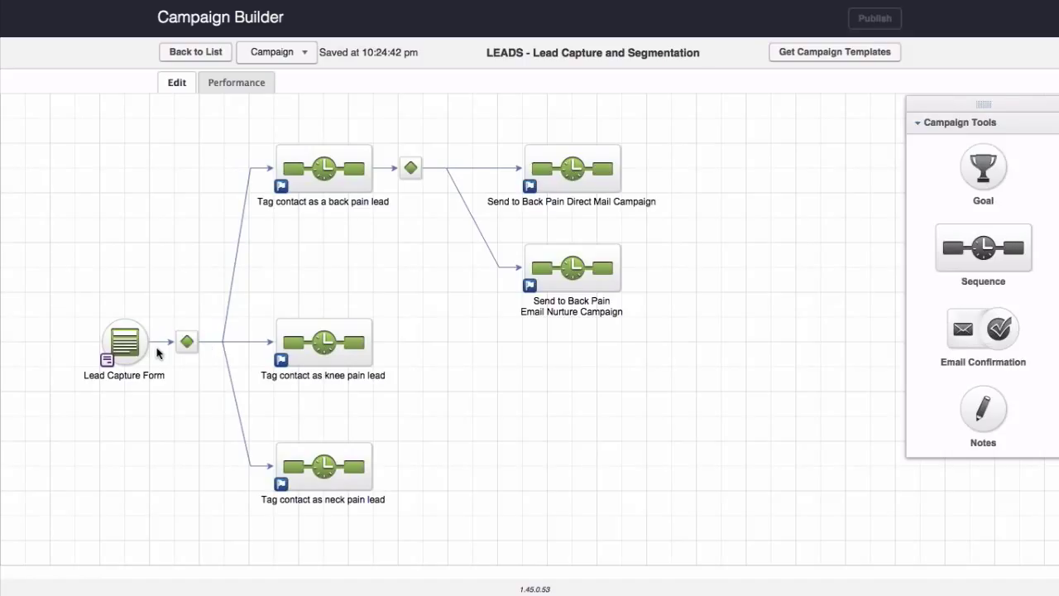
# Step: Examine the Lead Capture Form's decision rules for back, knee and neck pain leads, and return to the campaign
pyautogui.doubleClick(183, 337)
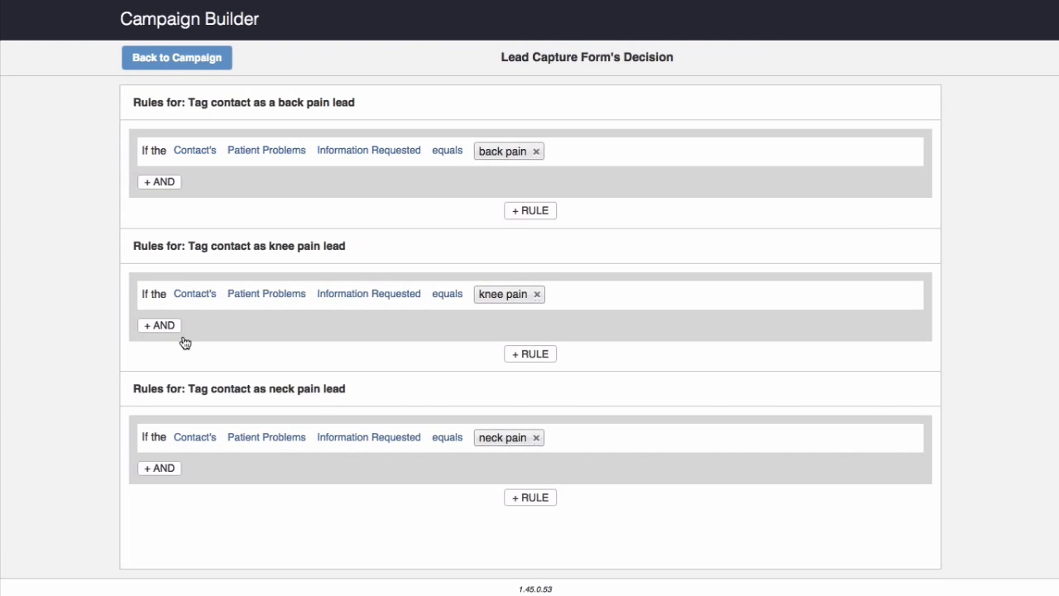
pyautogui.press('super+plus')
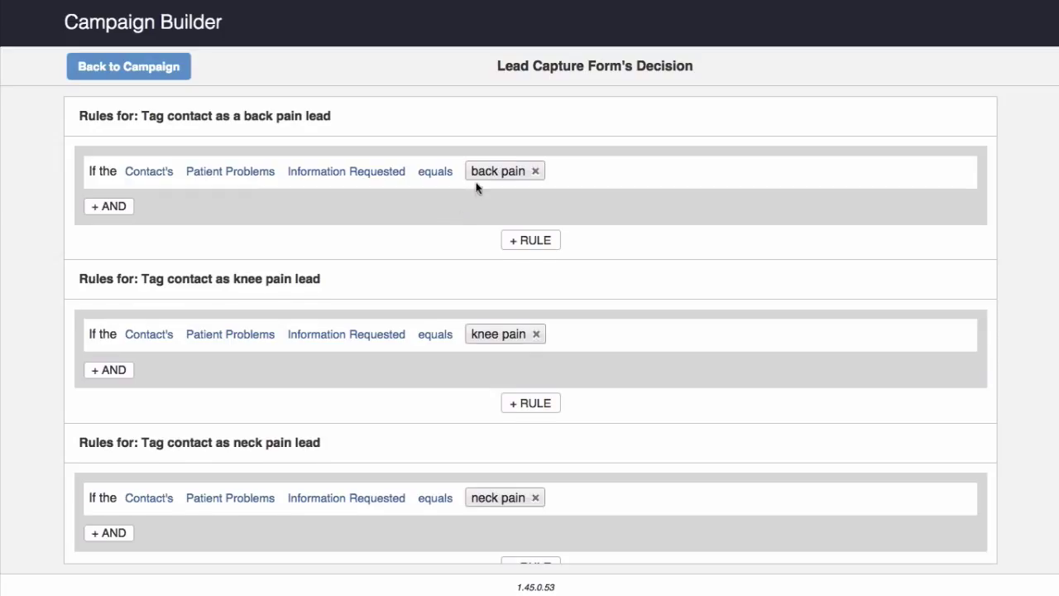
pyautogui.moveTo(510, 327)
pyautogui.hotkey('ctrl', '-')
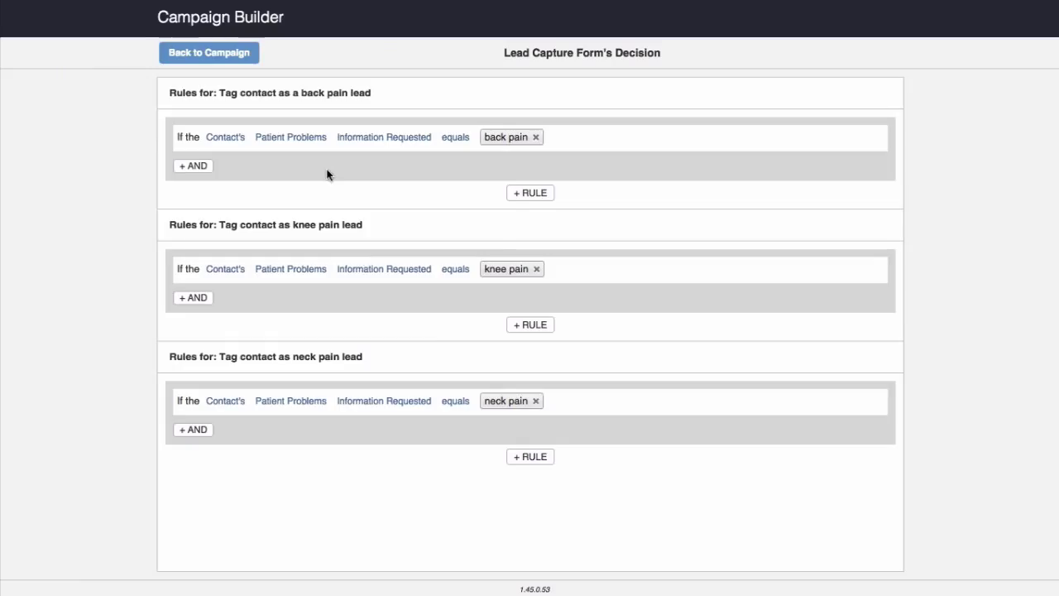
pyautogui.click(222, 59)
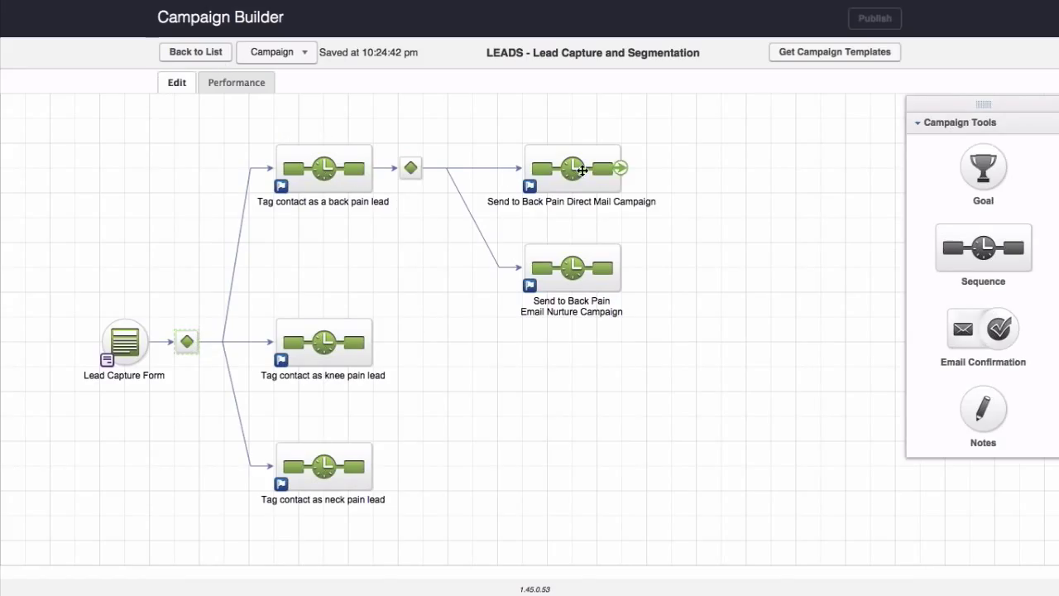
# Step: Examine the back pain lead's decision rules for the direct mail and email nurture campaigns, and return to the campaign
pyautogui.doubleClick(435, 167)
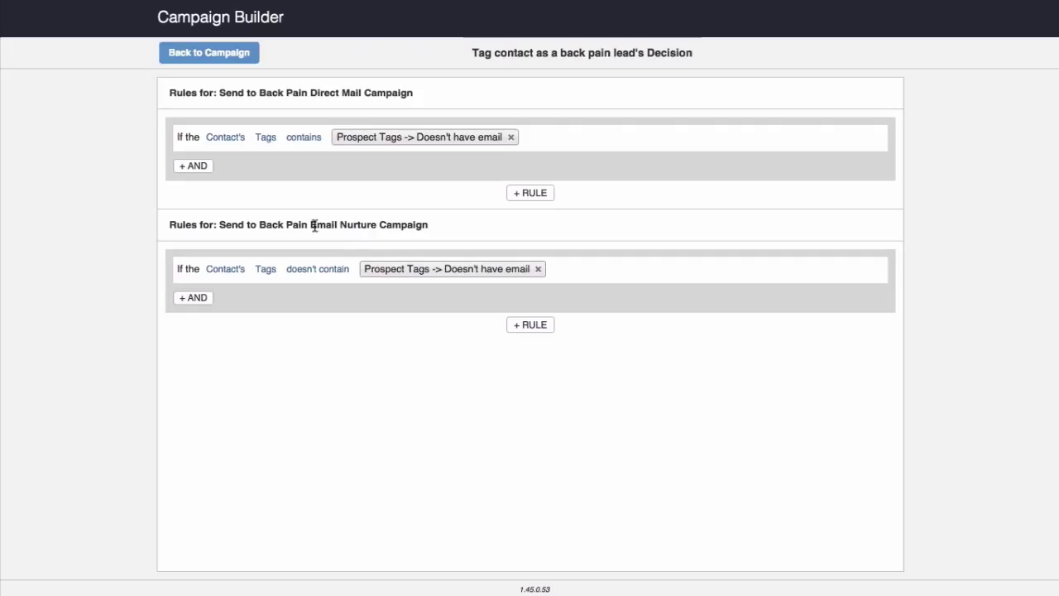
pyautogui.moveTo(306, 225); pyautogui.dragTo(465, 229)
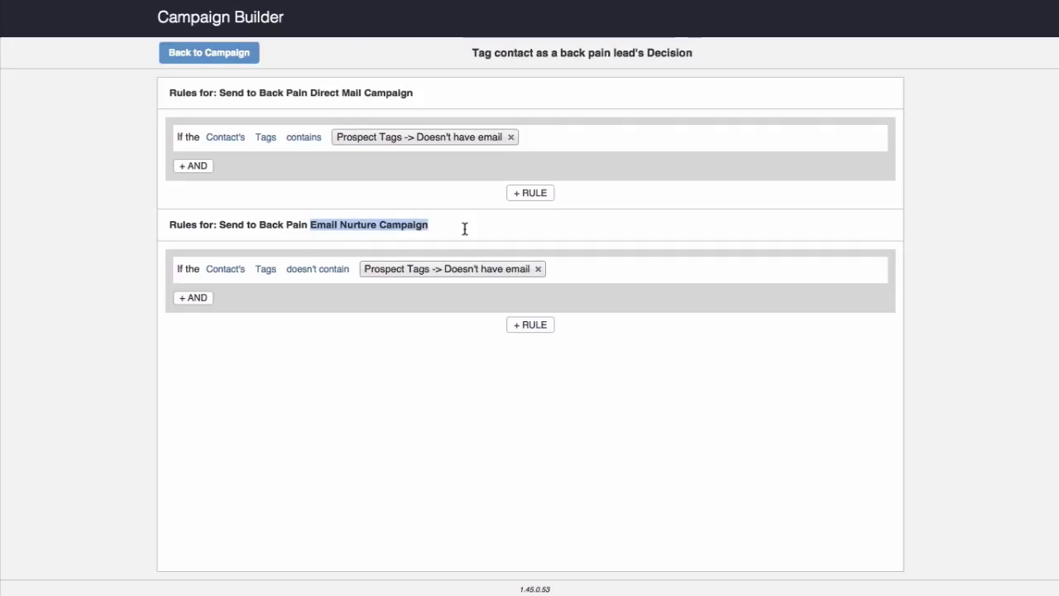
pyautogui.click(312, 92)
pyautogui.moveTo(443, 92); pyautogui.dragTo(469, 95)
pyautogui.click(224, 55)
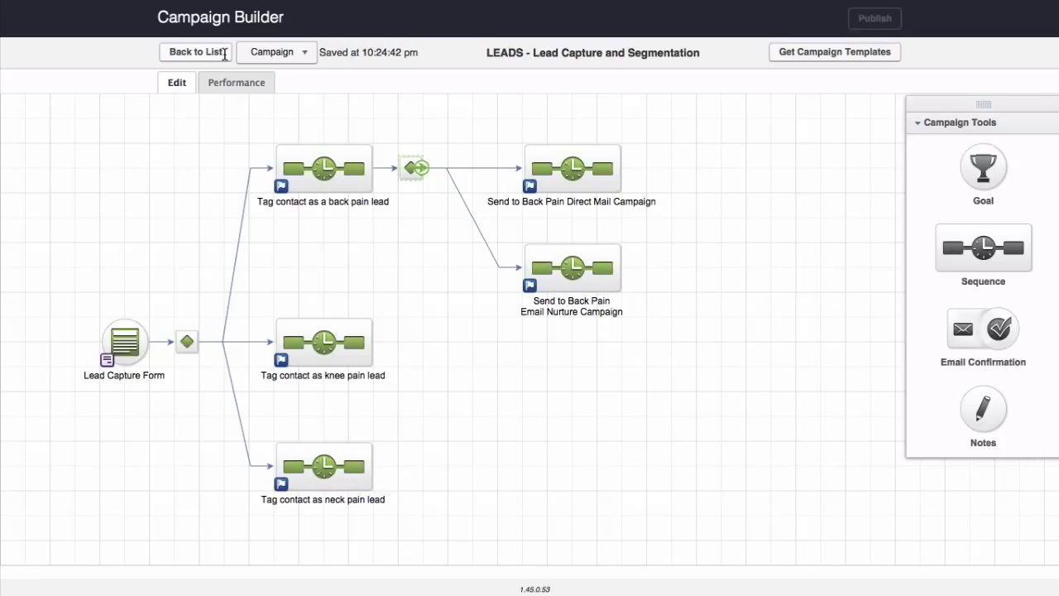
# Step: Check which tag the Send to Back Pain Direct Mail Campaign sequence applies, and return to the campaign without changes
pyautogui.doubleClick(570, 170)
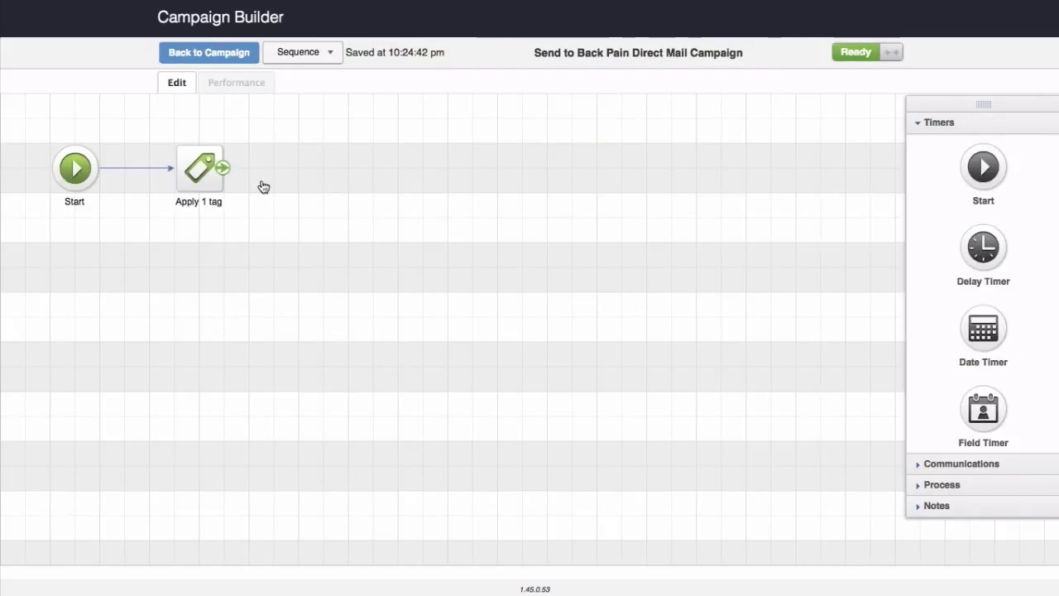
pyautogui.doubleClick(210, 171)
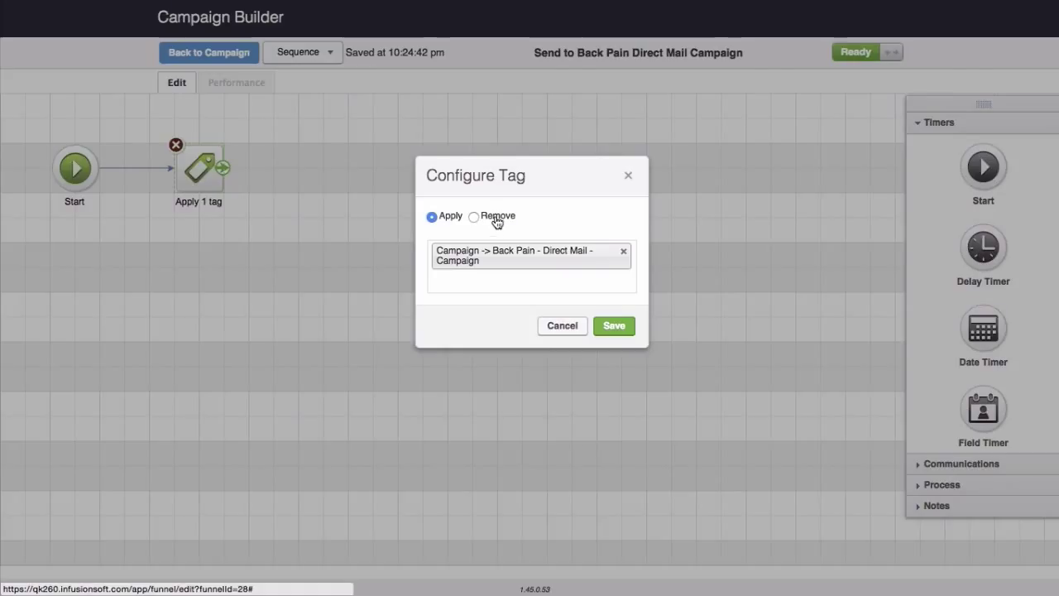
pyautogui.click(565, 327)
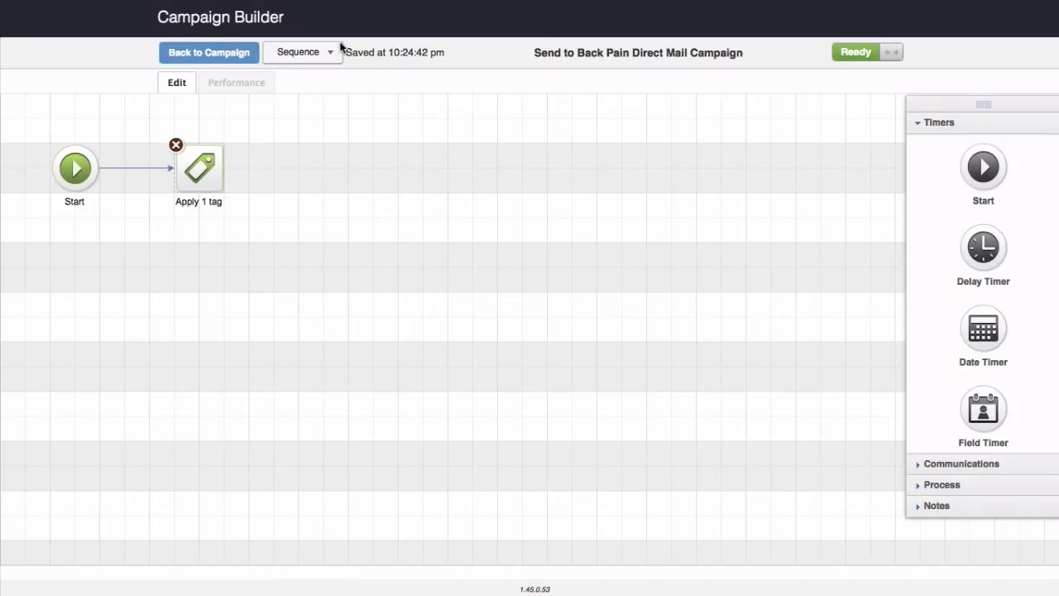
pyautogui.click(205, 53)
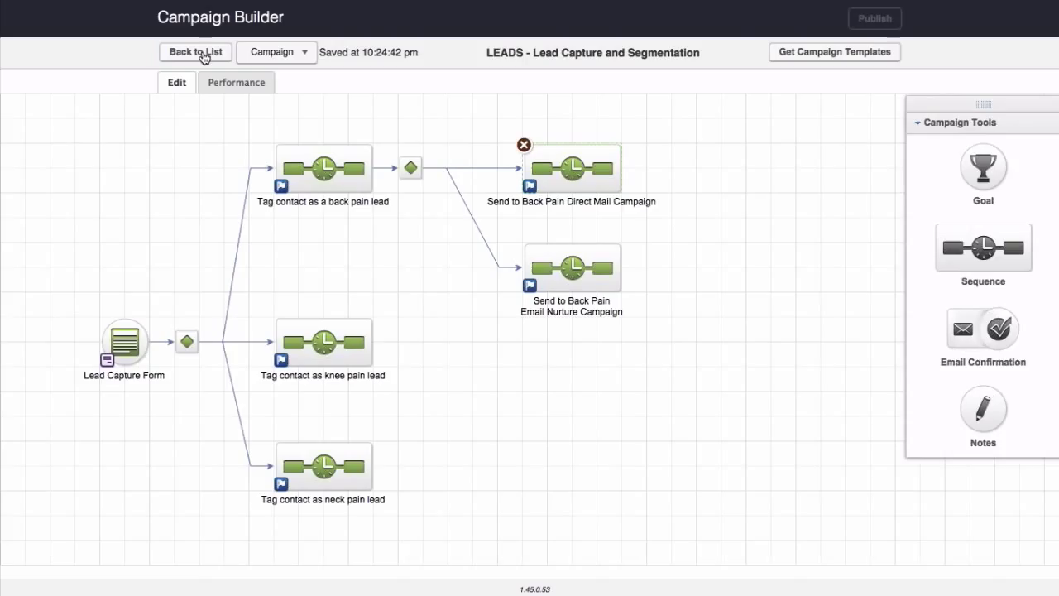
# Step: Check which tag the Send to Back Pain Email Nurture Campaign sequence applies, and return to the campaign without changes
pyautogui.doubleClick(573, 267)
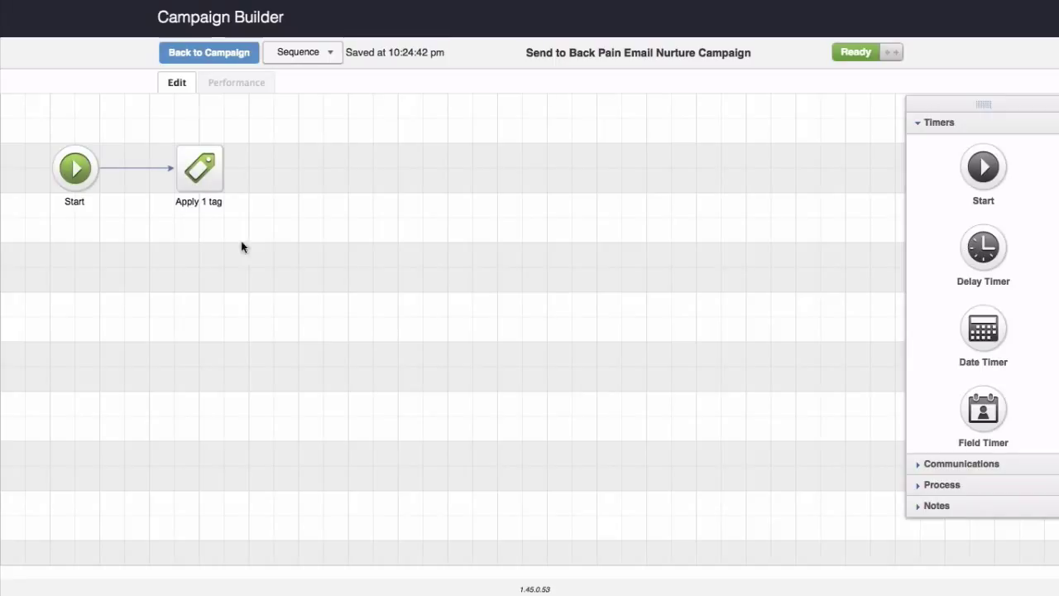
pyautogui.doubleClick(198, 170)
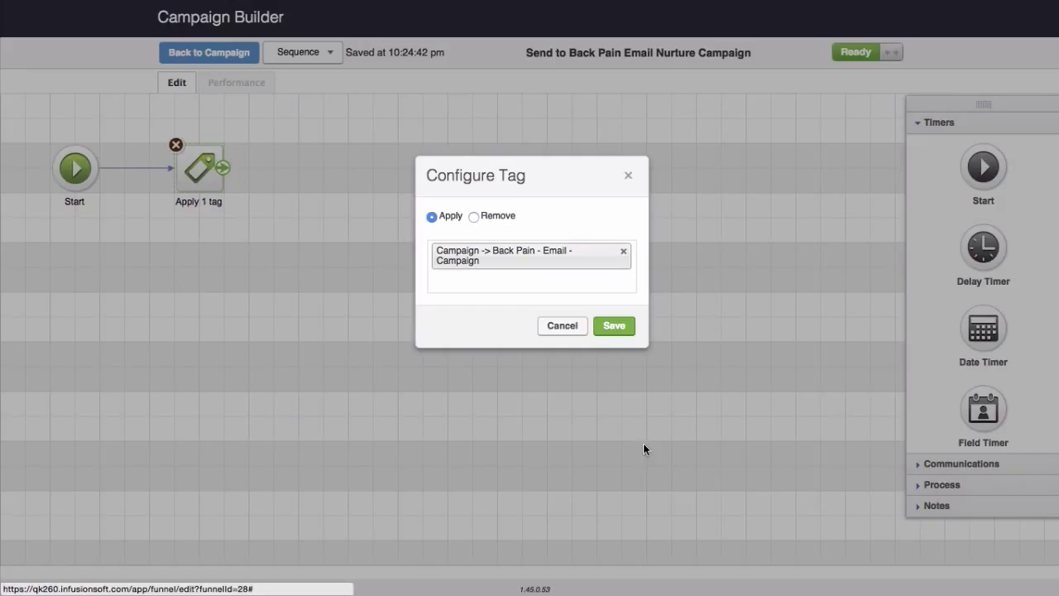
pyautogui.click(563, 329)
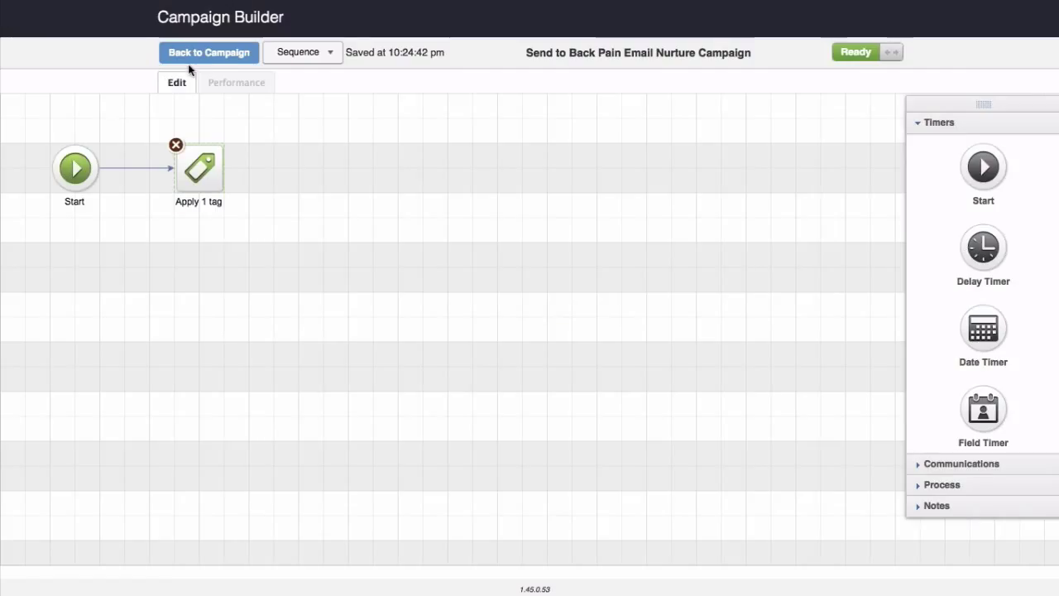
pyautogui.click(188, 55)
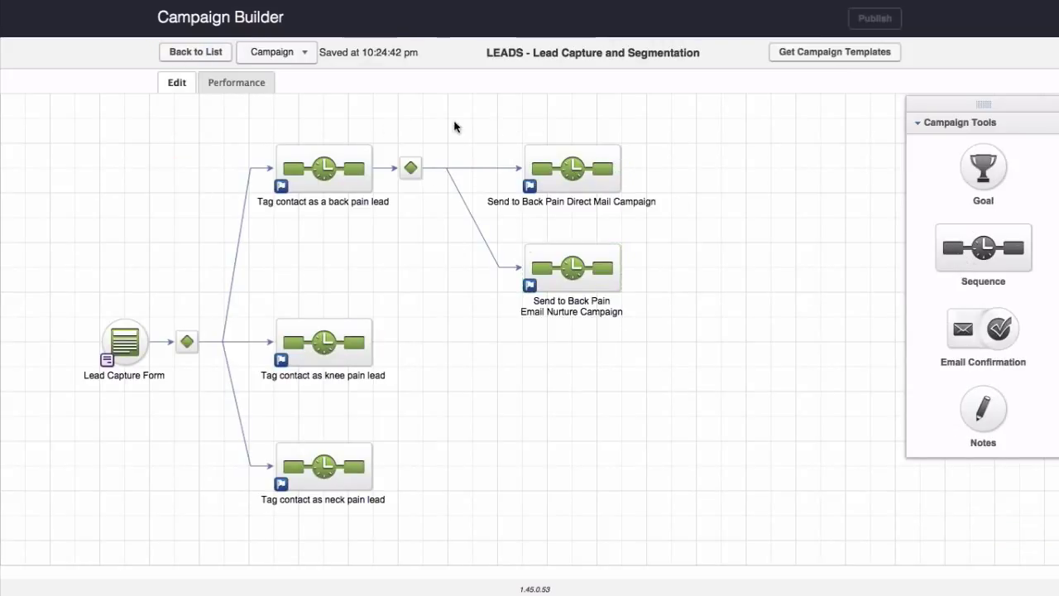
# Step: Copy the back pain direct mail and email nurture sequences below the originals and connect the knee pain lead sequence to both copies
pyautogui.moveTo(454, 123); pyautogui.dragTo(753, 345)
pyautogui.moveTo(585, 266); pyautogui.dragTo(595, 455)
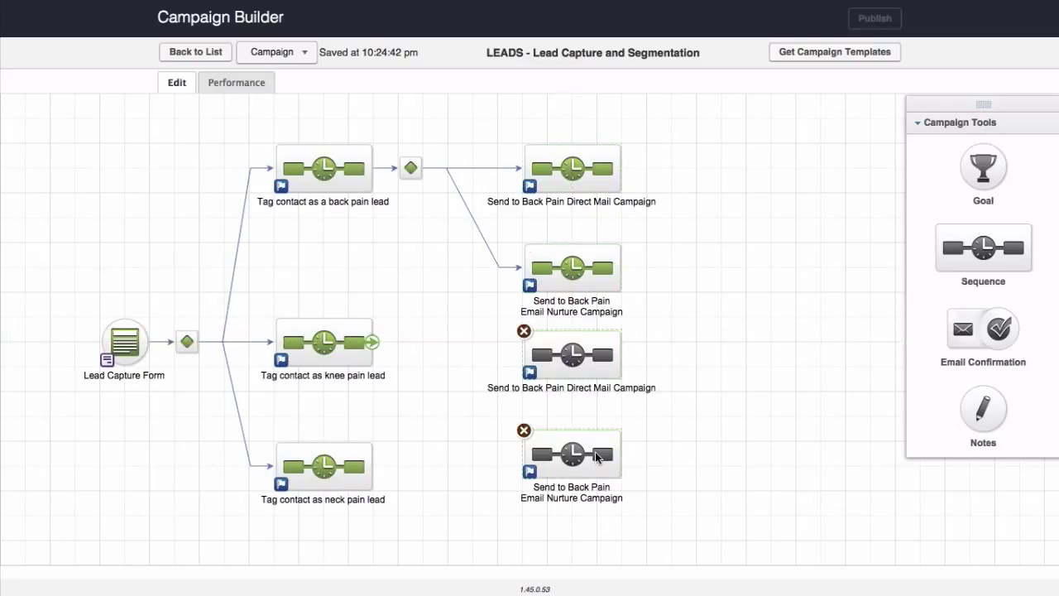
pyautogui.moveTo(373, 341); pyautogui.dragTo(522, 353)
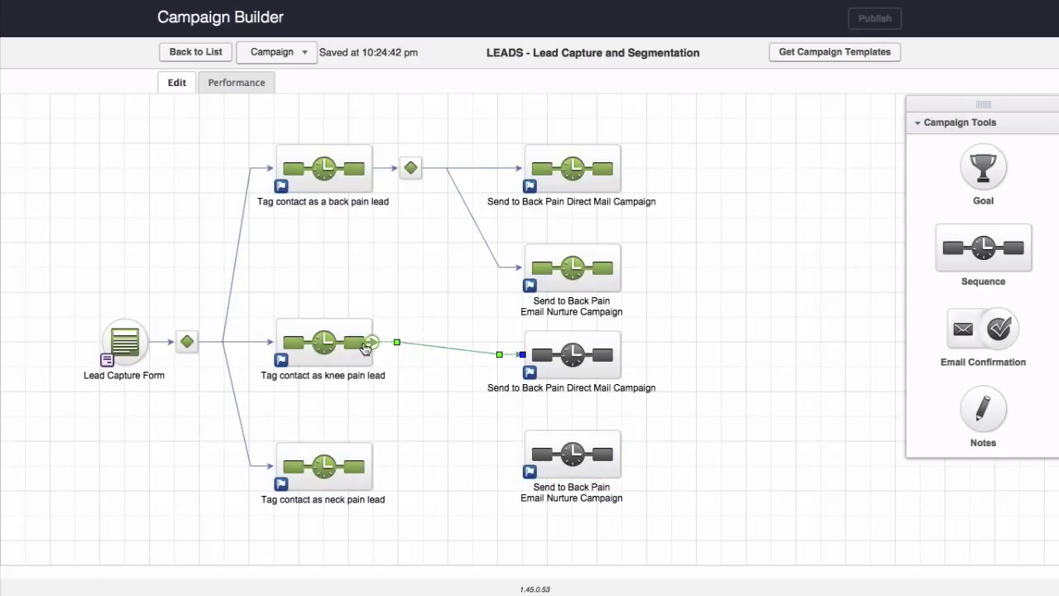
pyautogui.moveTo(372, 343); pyautogui.dragTo(575, 464)
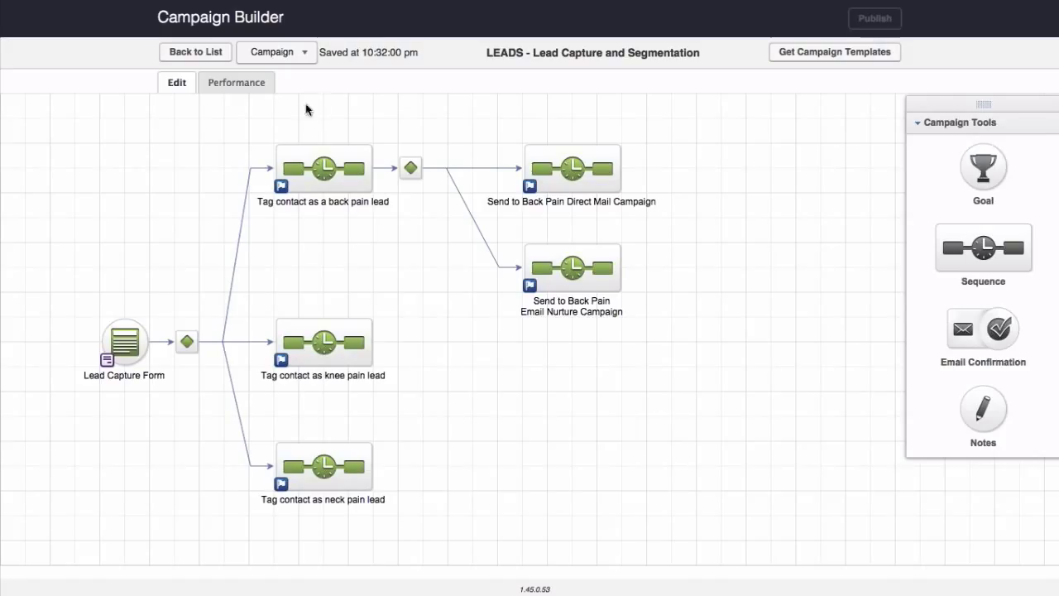
# Step: Open the FOLLOW-UP: BACK PAIN campaign and check which tags trigger its direct mail and walk-in report goals, without changing them
pyautogui.click(196, 52)
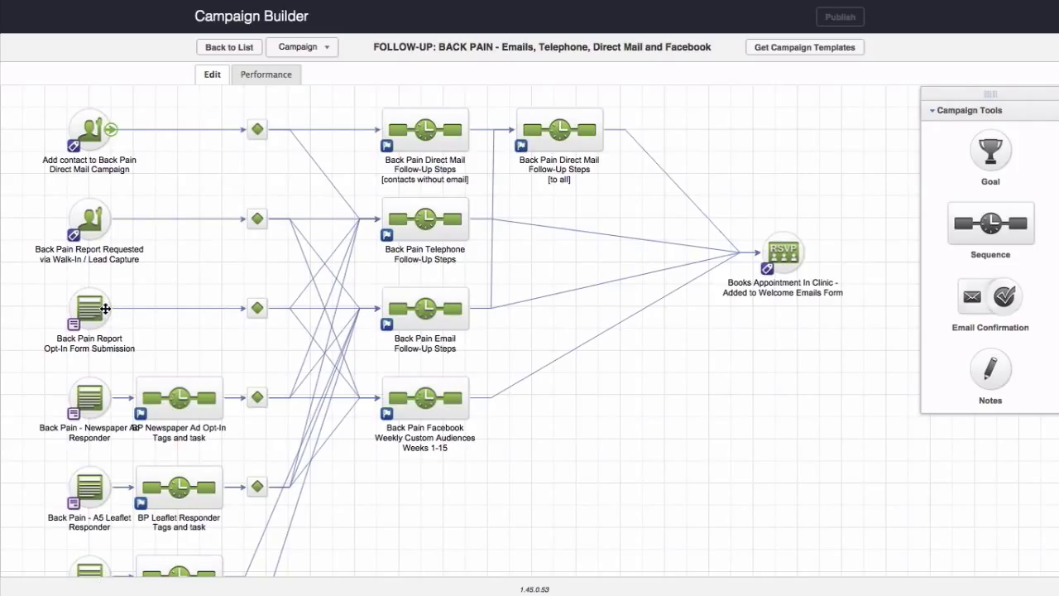
pyautogui.doubleClick(91, 130)
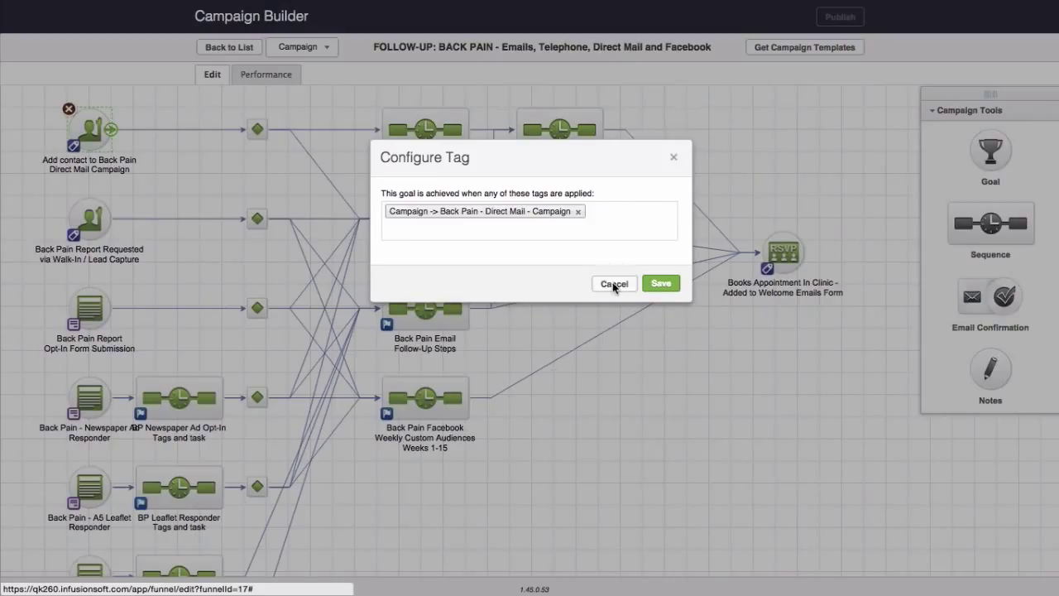
pyautogui.click(613, 284)
pyautogui.doubleClick(87, 219)
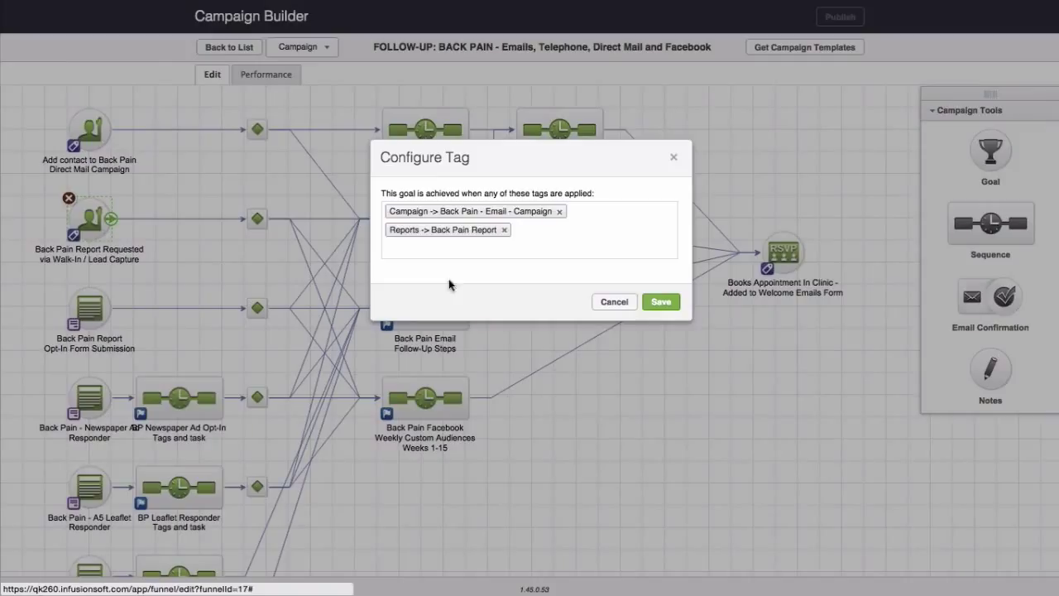
pyautogui.click(613, 301)
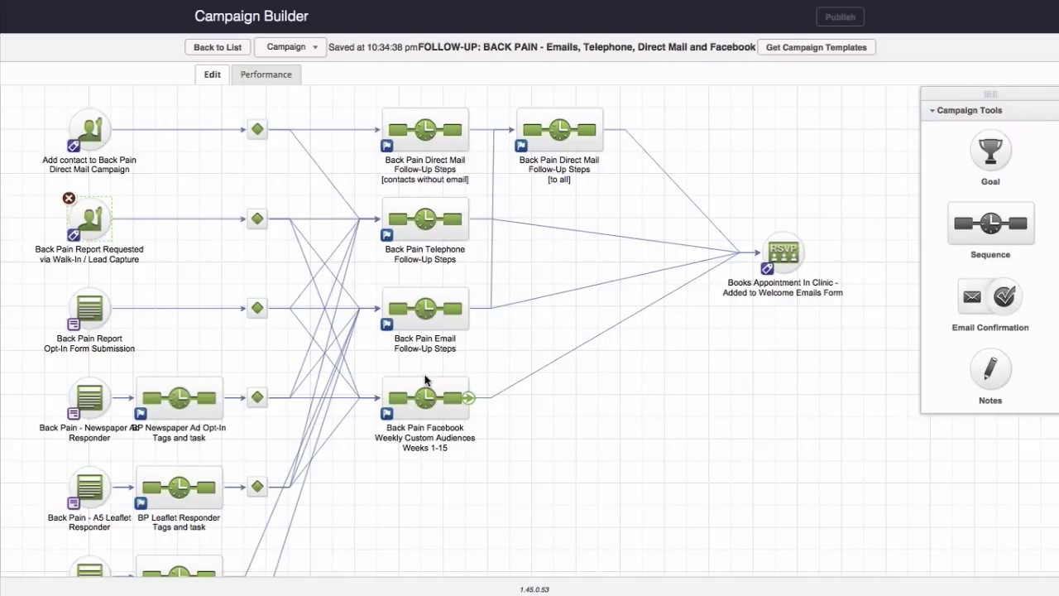
# Step: Examine the Back Pain Email Follow-Up Steps sequence from Day 1 through Week 7, and view the content of Back Pain Email 01
pyautogui.click(429, 307)
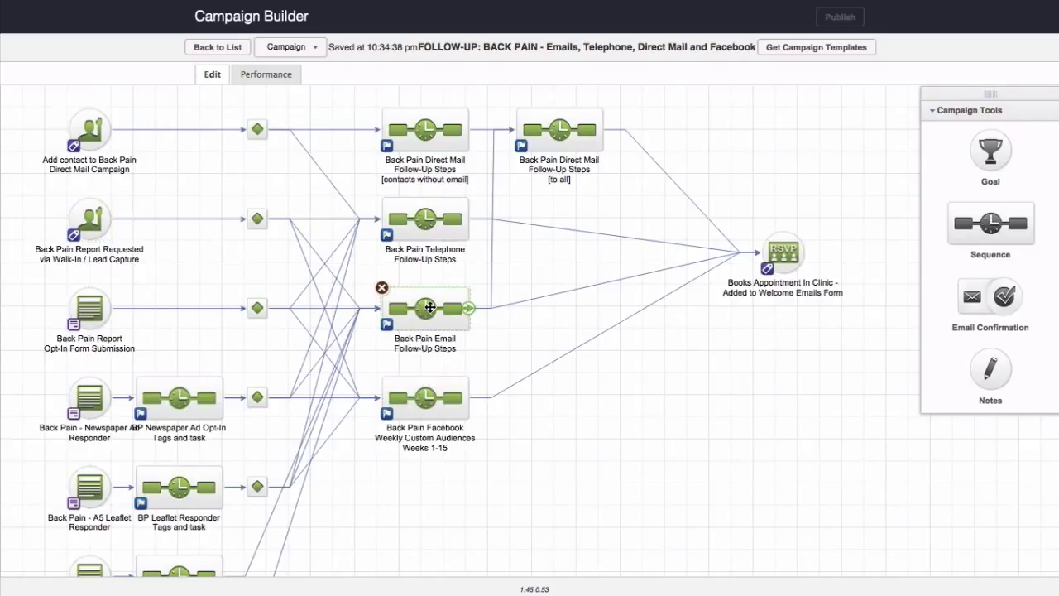
pyautogui.doubleClick(429, 308)
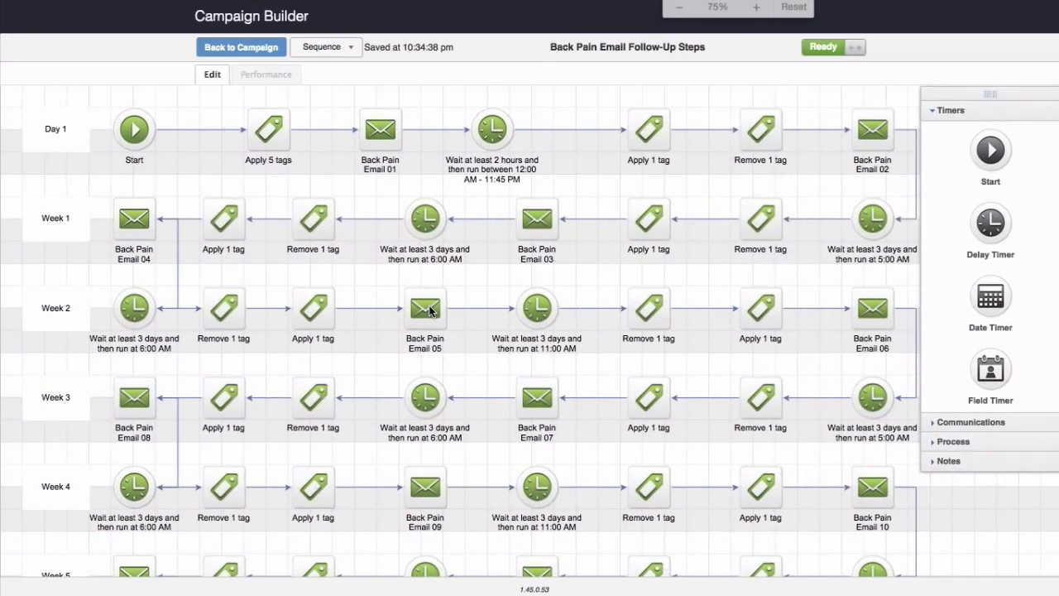
pyautogui.press('super+minus')
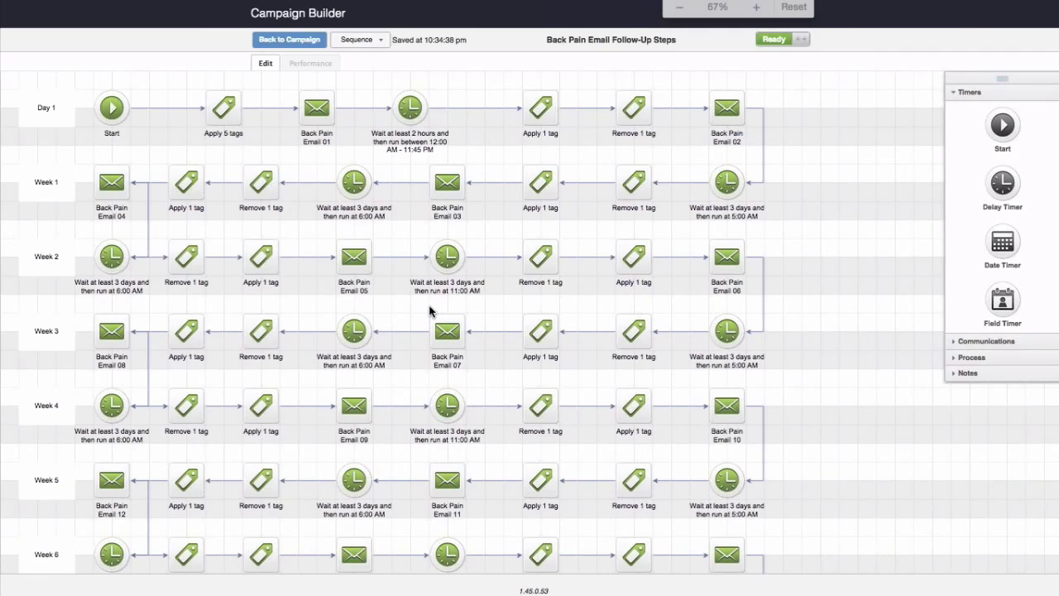
pyautogui.press('super+minus')
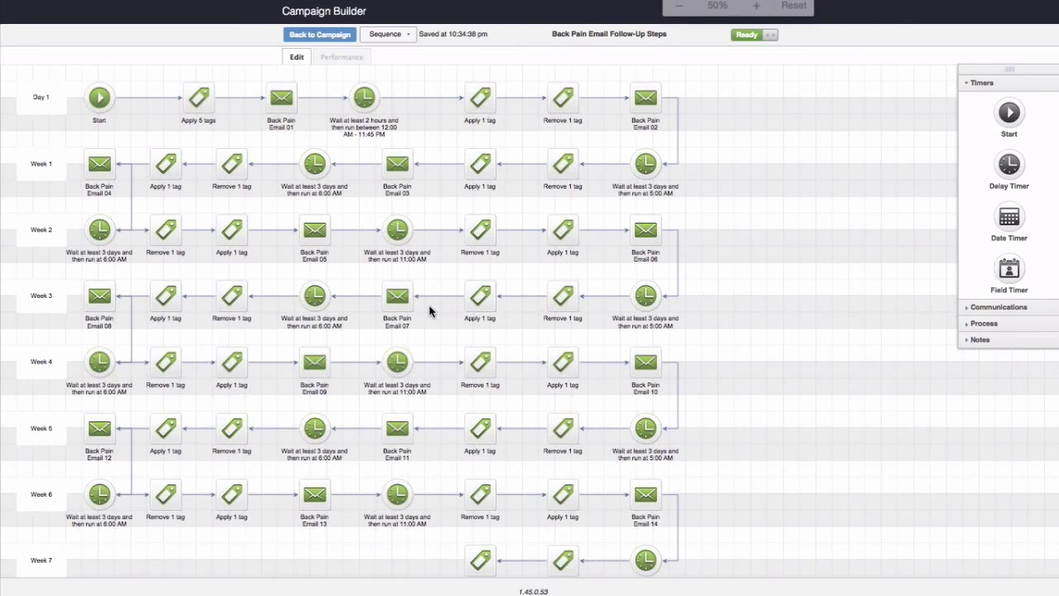
pyautogui.press('super+minus')
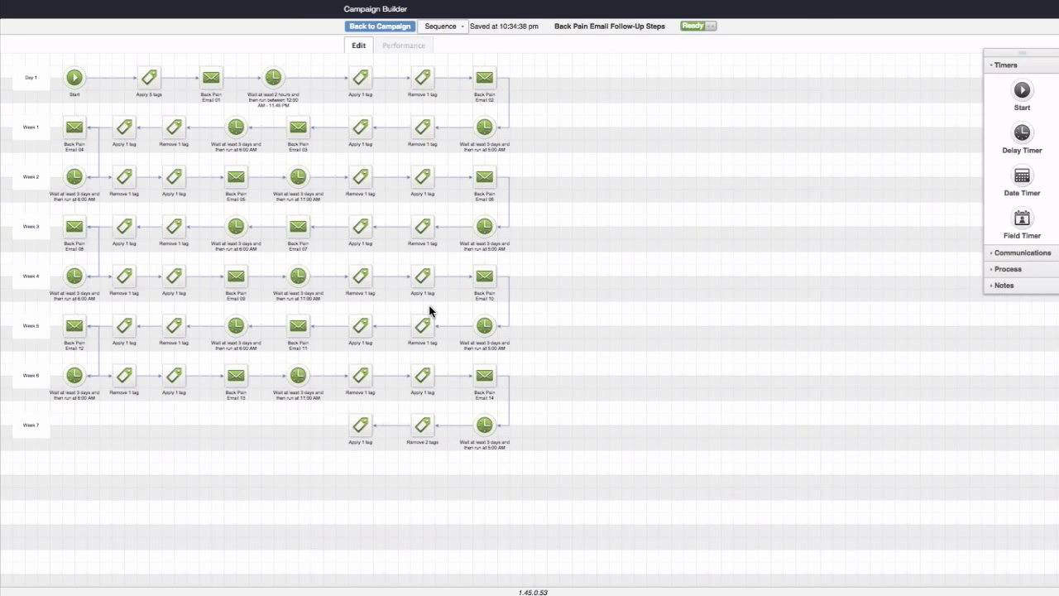
pyautogui.press('super+equal')
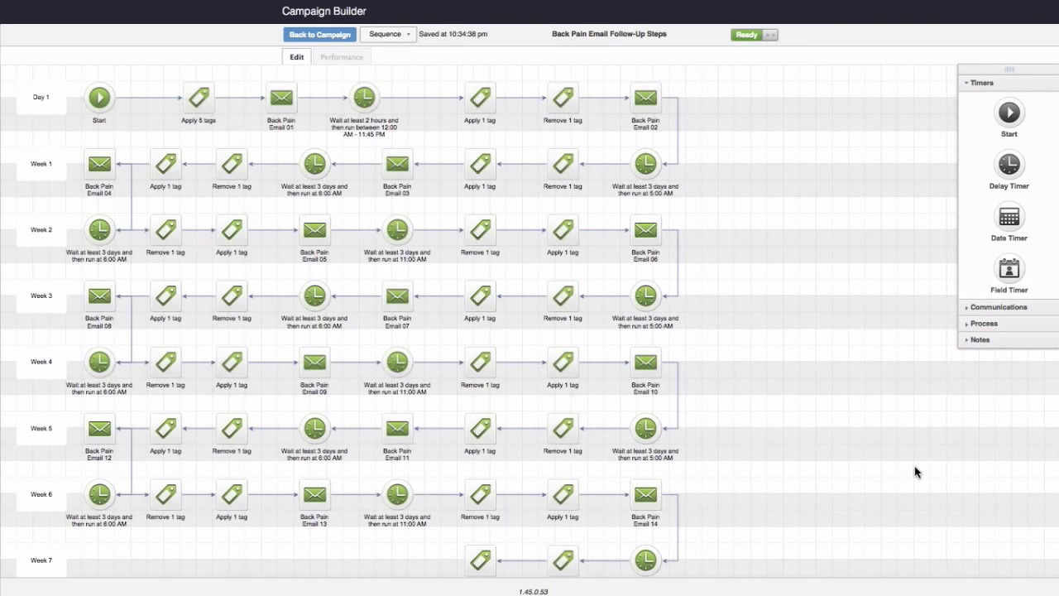
pyautogui.scroll(-2, 920, 446)
pyautogui.scroll(1, 925, 463)
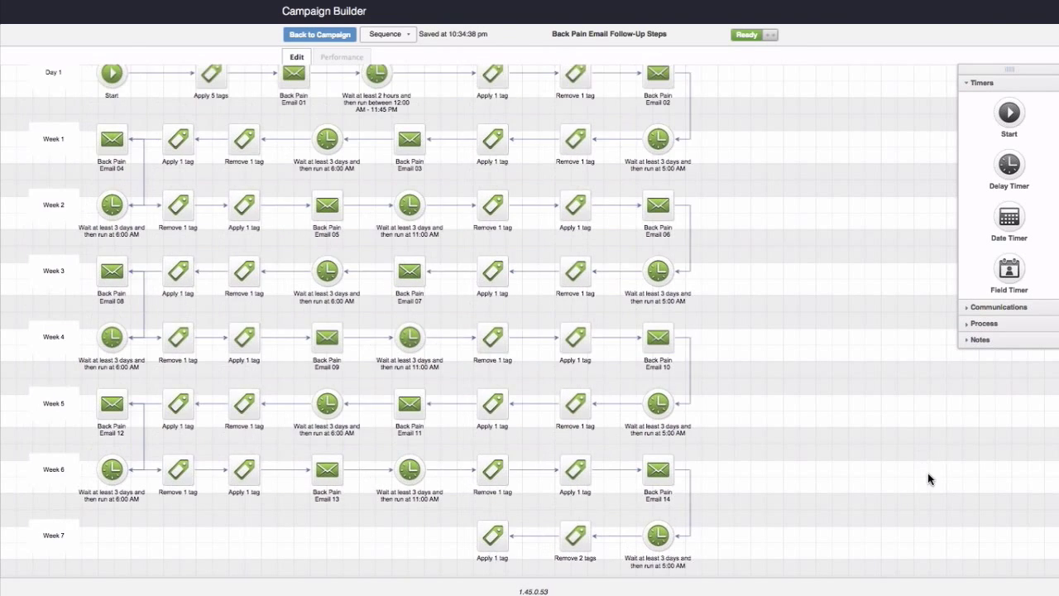
pyautogui.scroll(1, 928, 478)
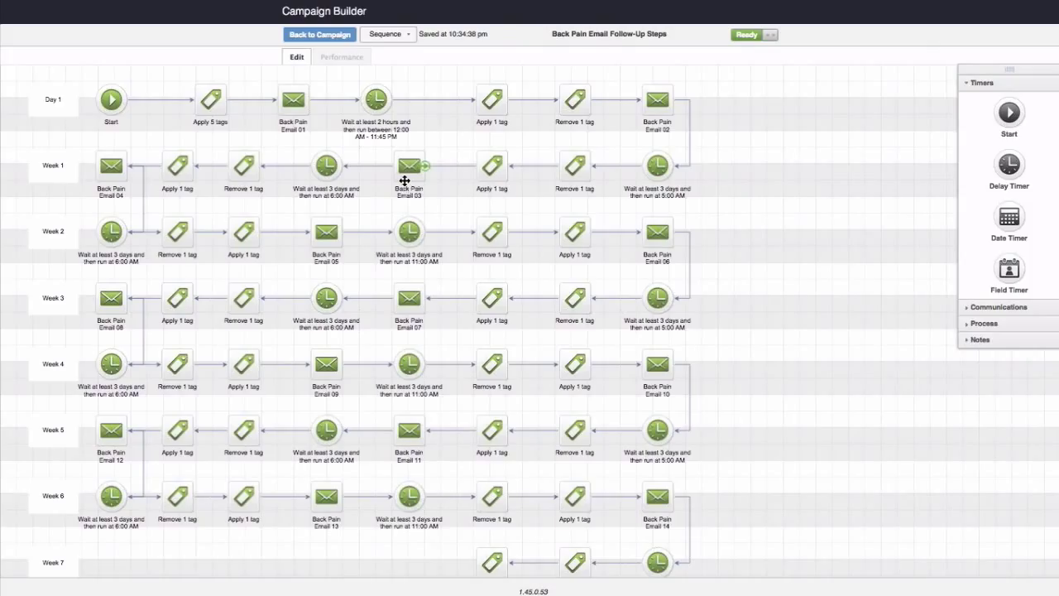
pyautogui.doubleClick(296, 101)
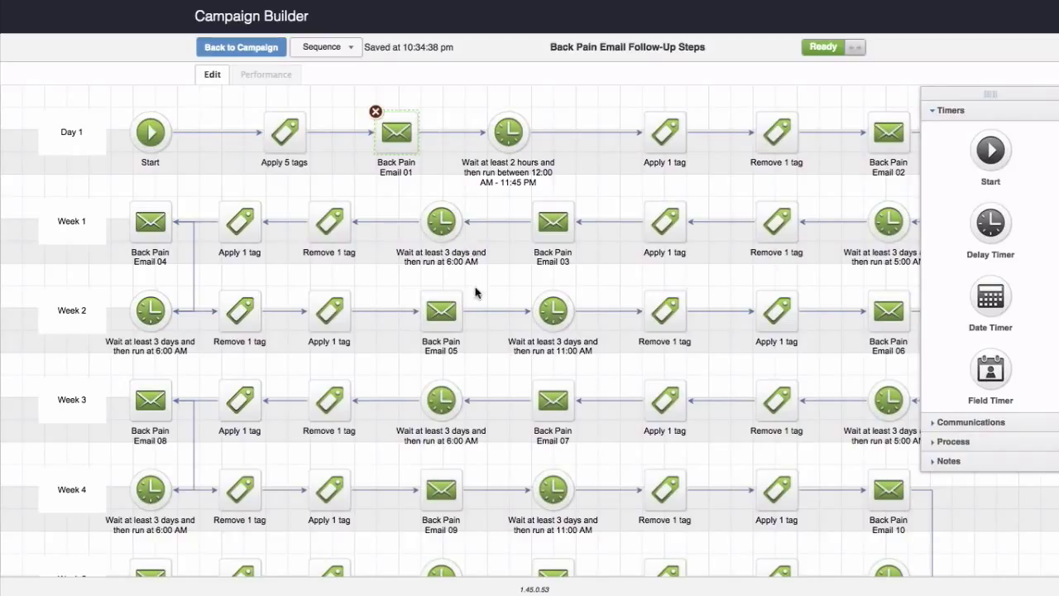
# Step: Read through the body of Back Pain Email 07, including the contact first-name merge field in its closing question
pyautogui.moveTo(430, 308)
pyautogui.doubleClick(570, 400)
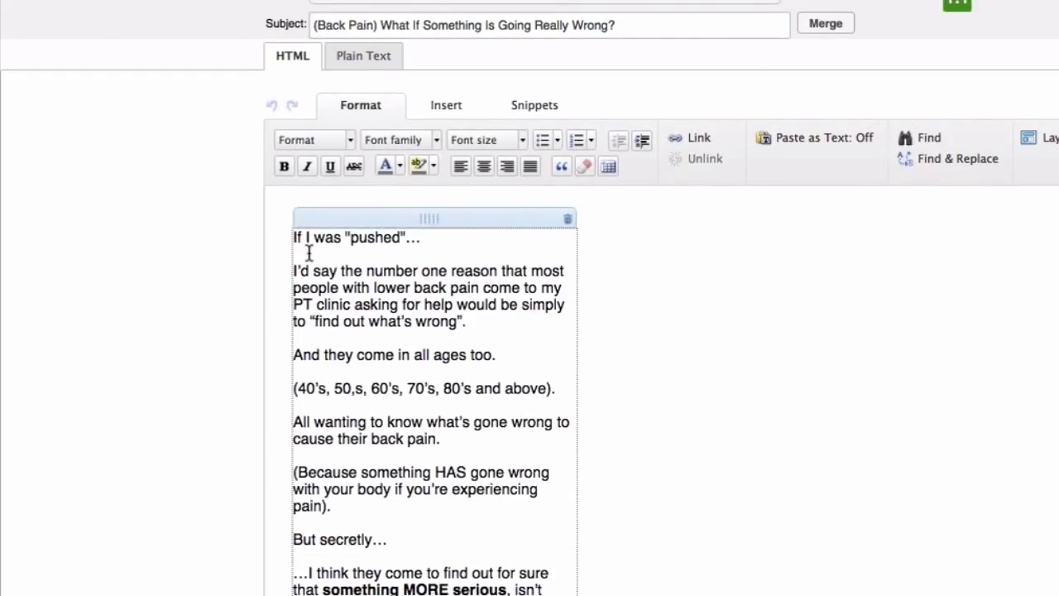
pyautogui.scroll(-3, 309, 248)
pyautogui.scroll(-8, 308, 252)
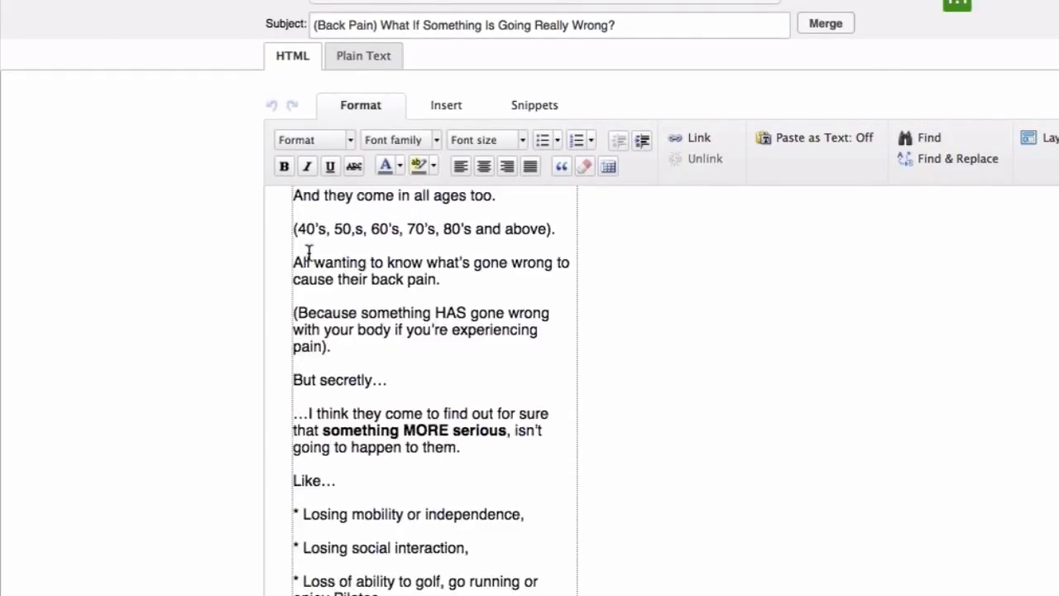
pyautogui.click(407, 373)
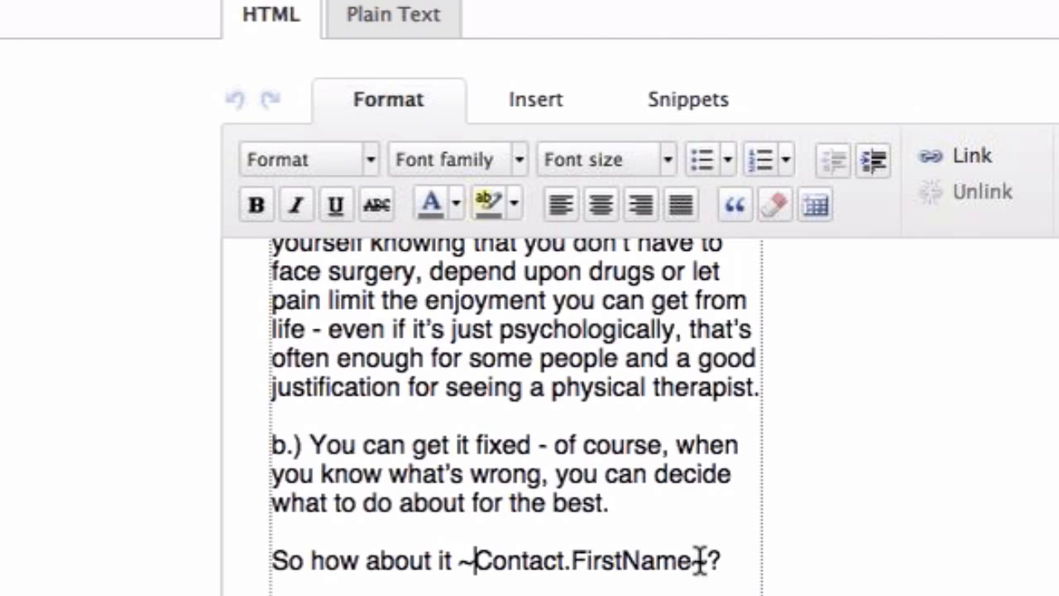
pyautogui.moveTo(700, 561); pyautogui.dragTo(690, 592)
pyautogui.scroll(-8, 690, 592)
pyautogui.scroll(-12, 513, 413)
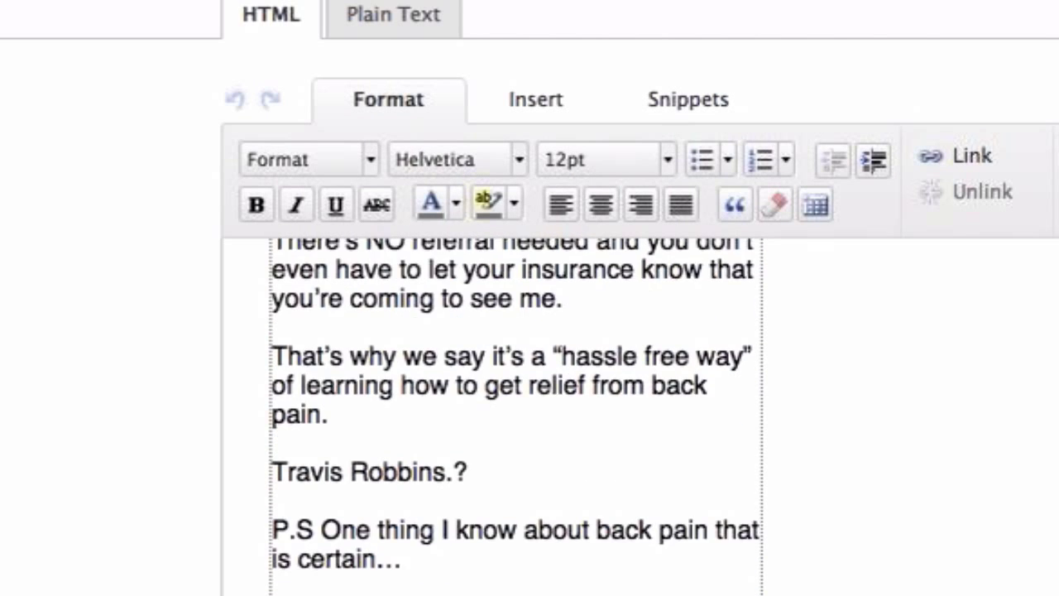
pyautogui.scroll(-5, 273, 531)
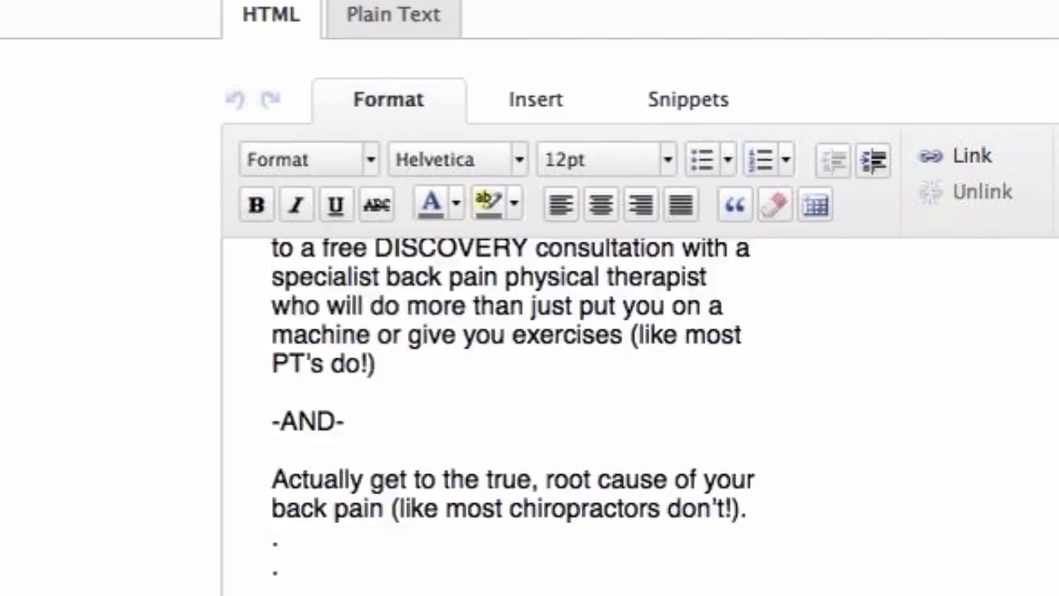
# Step: Examine the Hit REPLY calls to action and the P.S. section of Back Pain Email 07
pyautogui.scroll(5, 273, 531)
pyautogui.moveTo(273, 531); pyautogui.dragTo(392, 530)
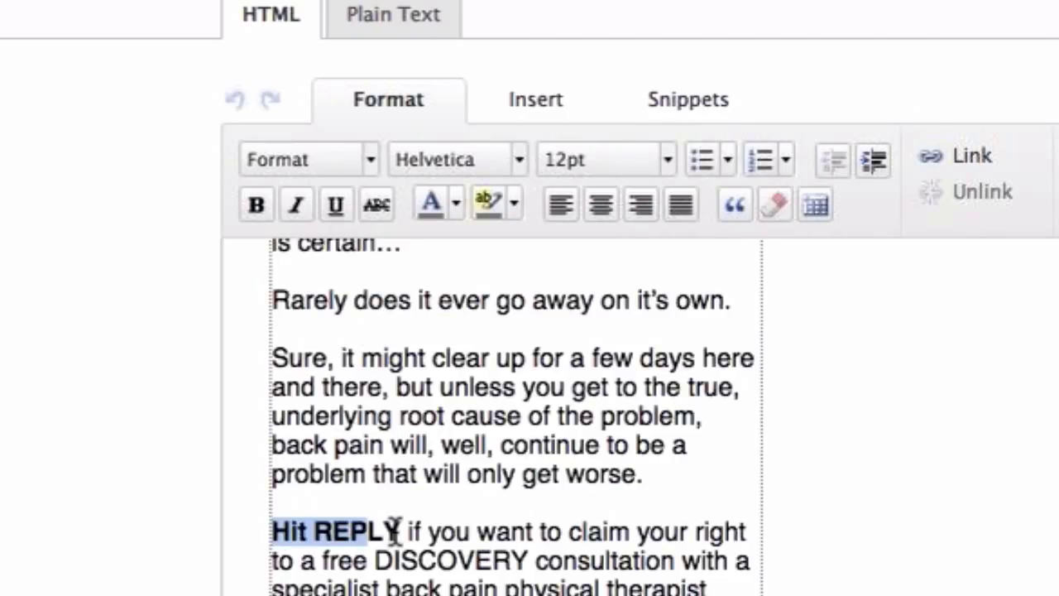
pyautogui.scroll(1, 395, 527)
pyautogui.scroll(-5, 395, 527)
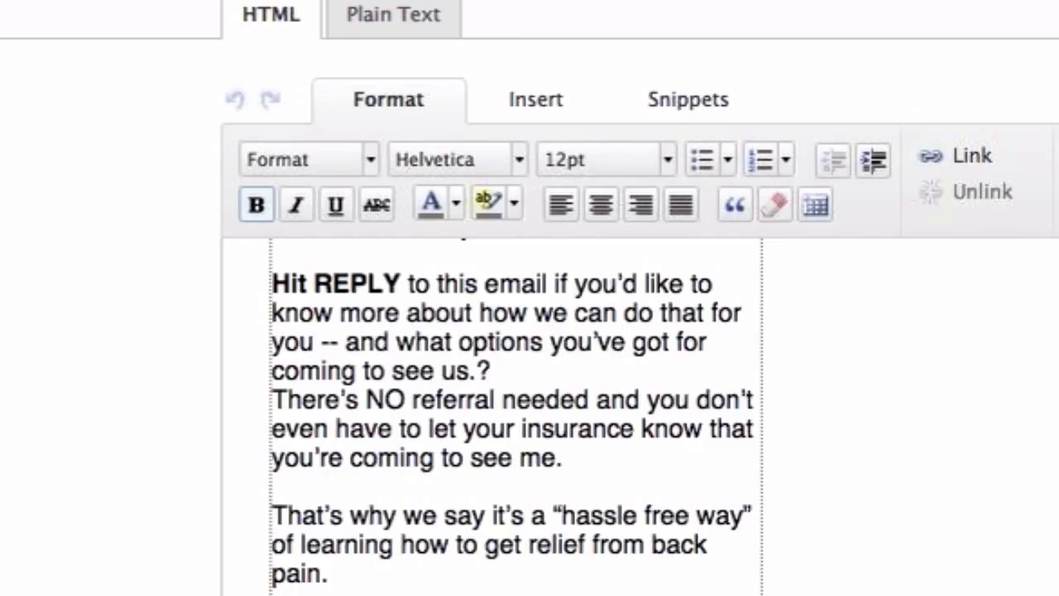
pyautogui.scroll(-10, 513, 413)
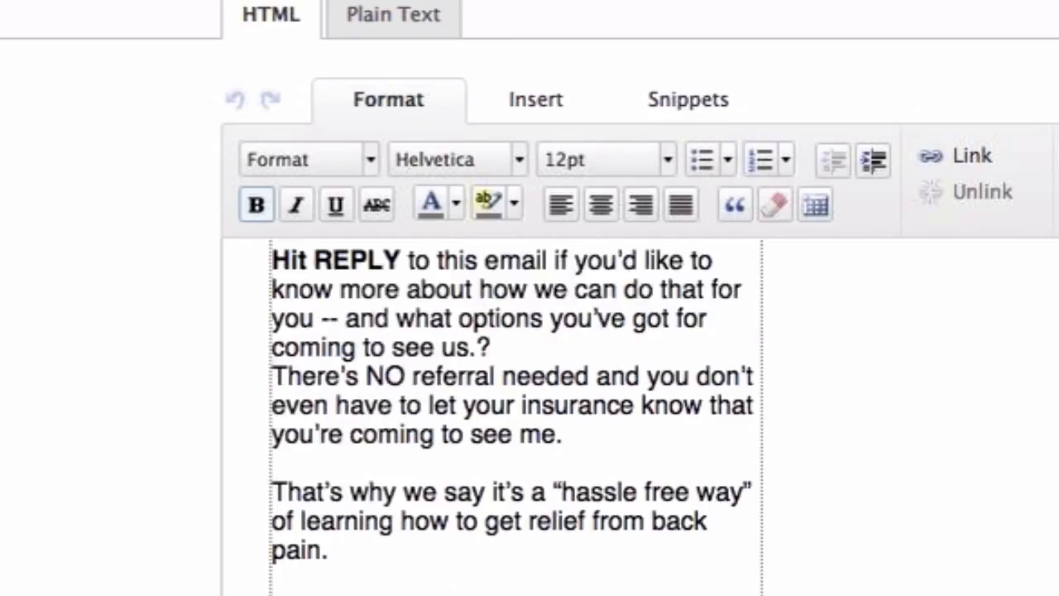
pyautogui.scroll(1, 513, 414)
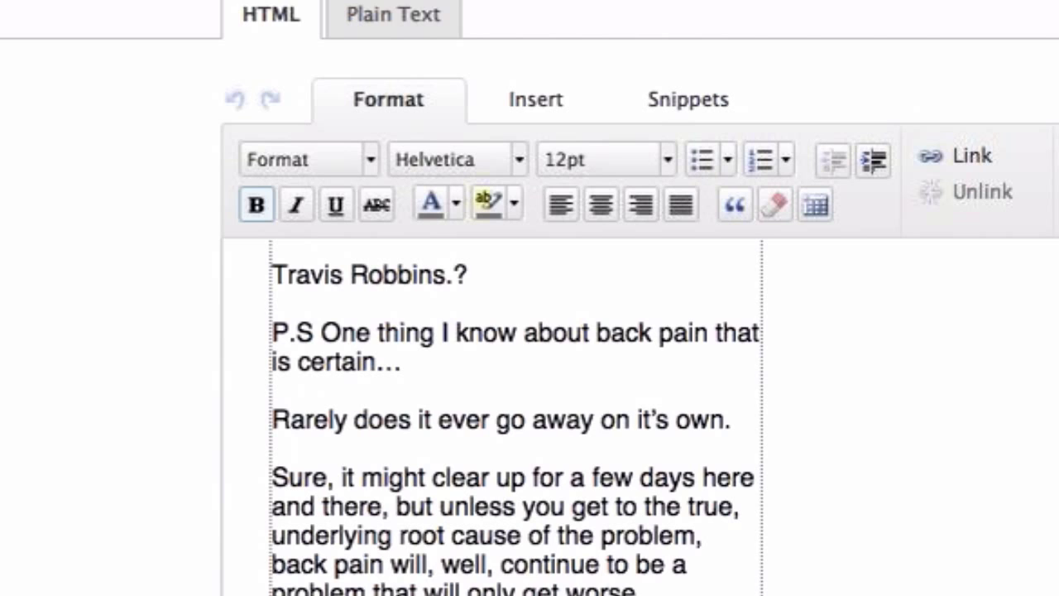
pyautogui.scroll(1, 512, 414)
pyautogui.scroll(-4, 513, 414)
pyautogui.scroll(8, 513, 414)
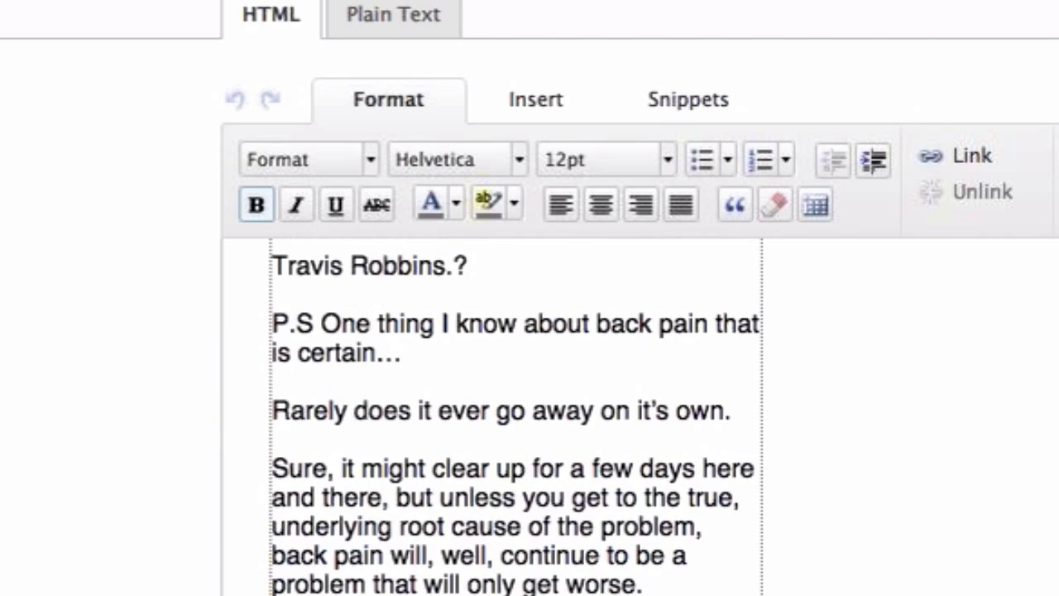
pyautogui.scroll(5, 513, 413)
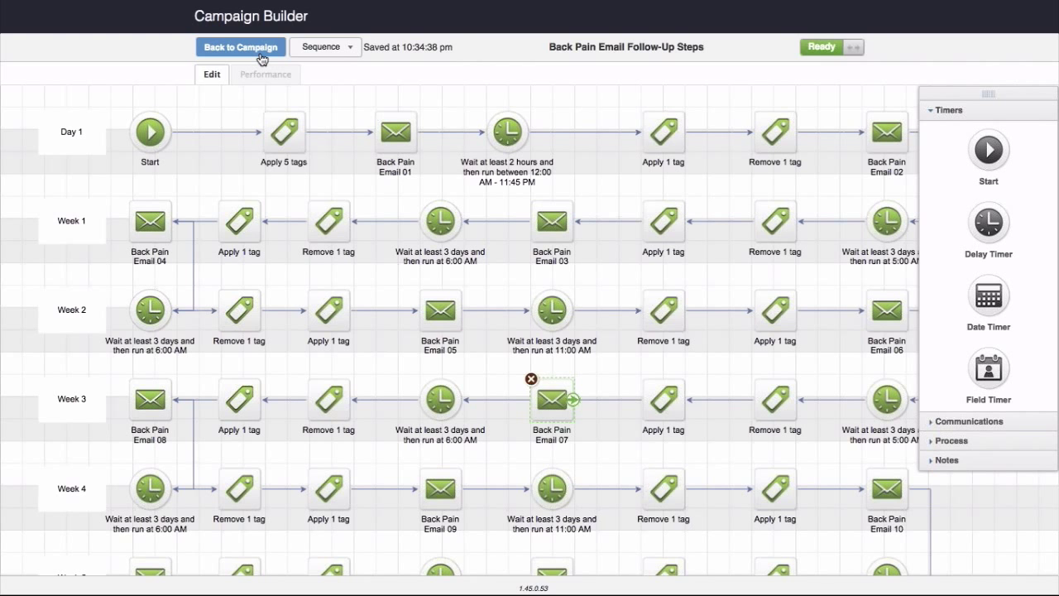
# Step: Return to the campaign and examine the weekly calls in the Back Pain Telephone Follow-Up Steps sequence
pyautogui.click(260, 54)
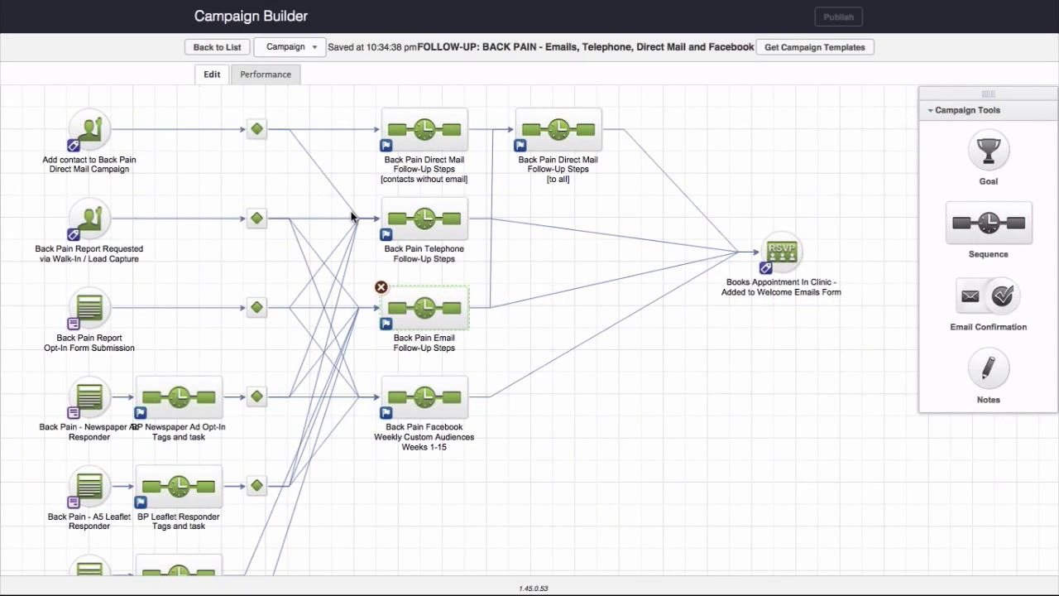
pyautogui.click(599, 239)
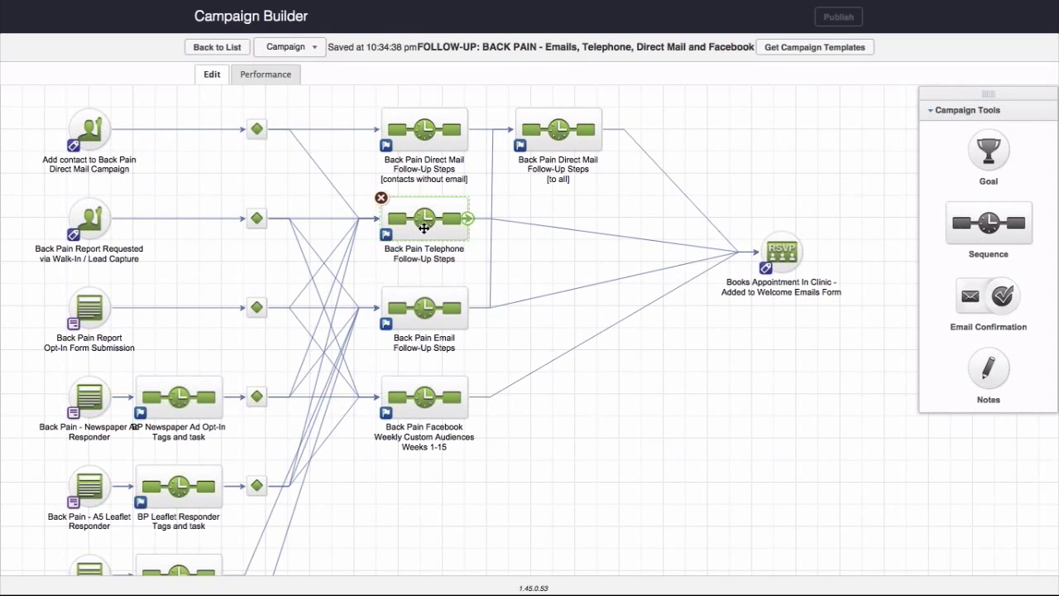
pyautogui.doubleClick(424, 228)
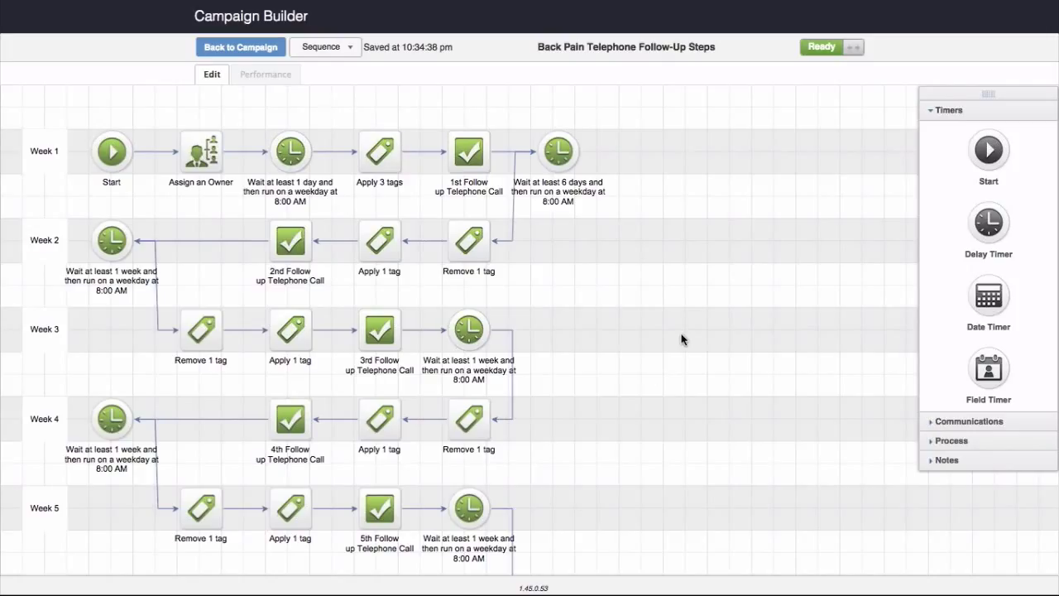
pyautogui.scroll(-2, 405, 183)
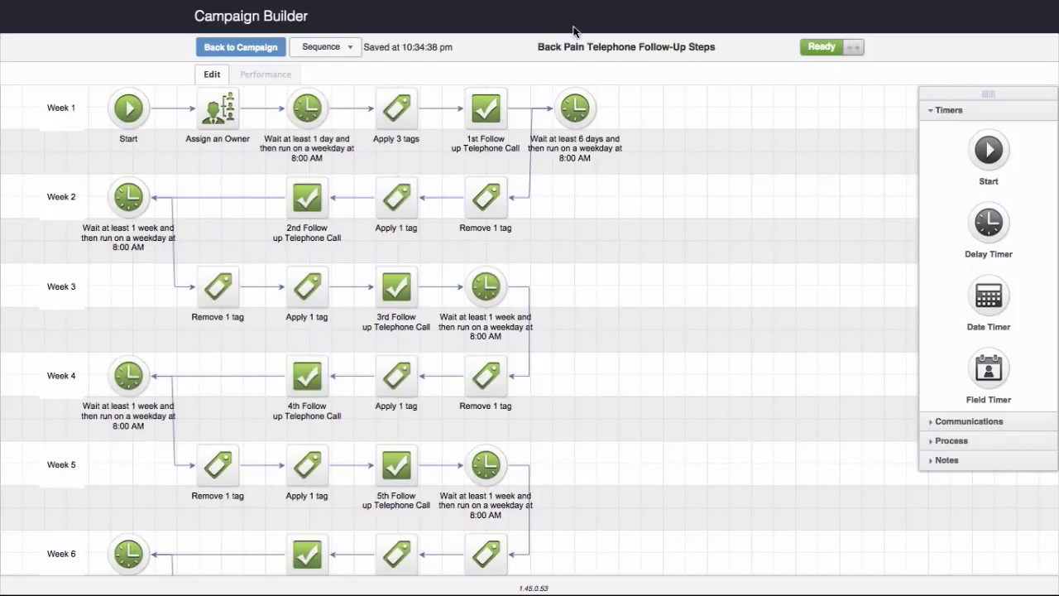
# Step: Open the 1st Follow up Telephone Call task in Week 1 and enlarge its body text for reading
pyautogui.doubleClick(485, 110)
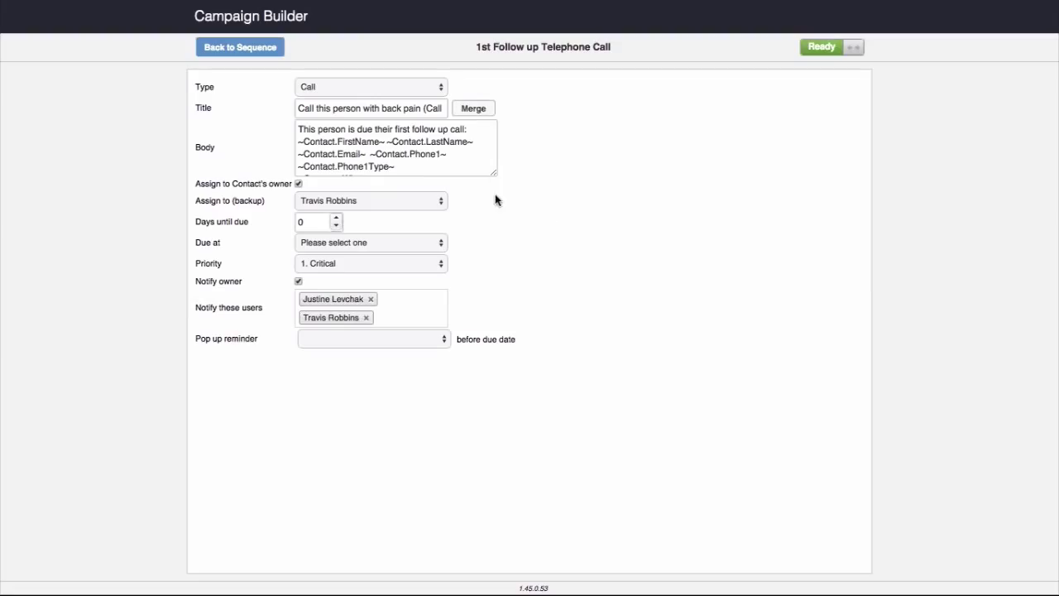
pyautogui.moveTo(495, 201); pyautogui.dragTo(519, 361)
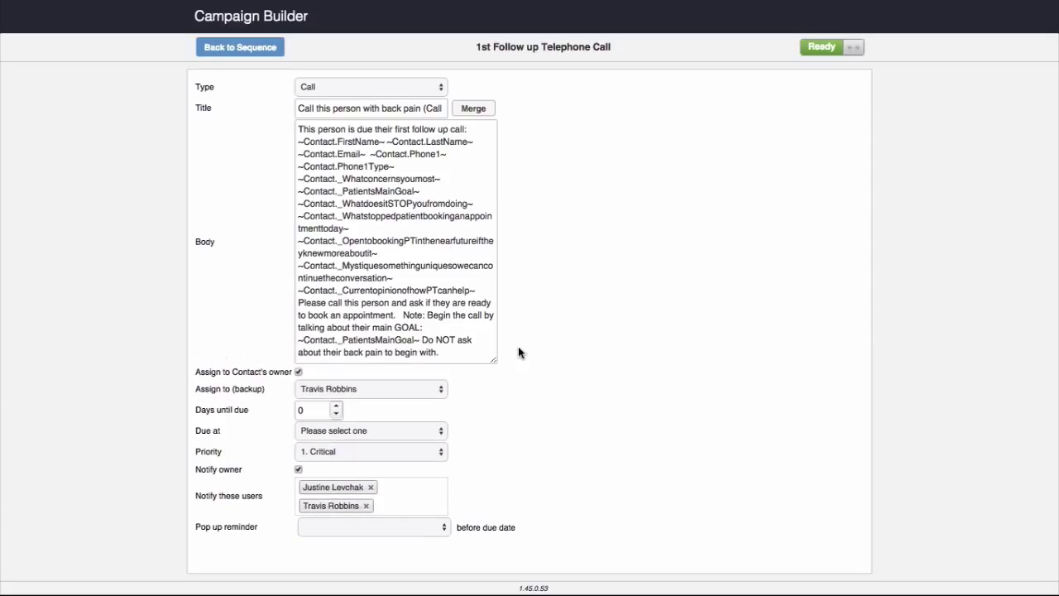
pyautogui.moveTo(300, 131); pyautogui.dragTo(349, 176)
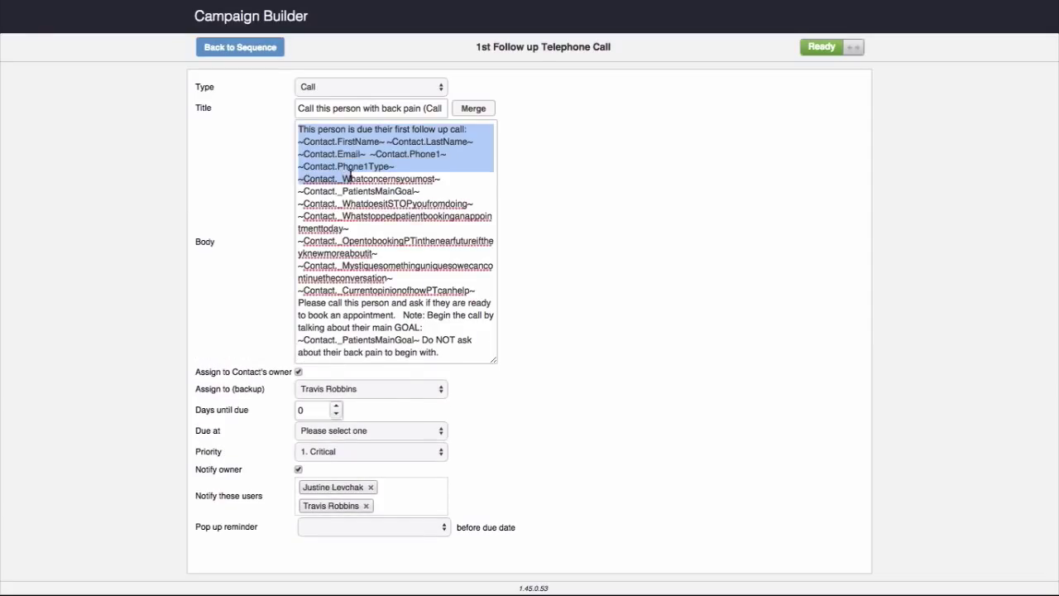
pyautogui.hotkey('ctrl', '+')
pyautogui.hotkey('ctrl', '+')
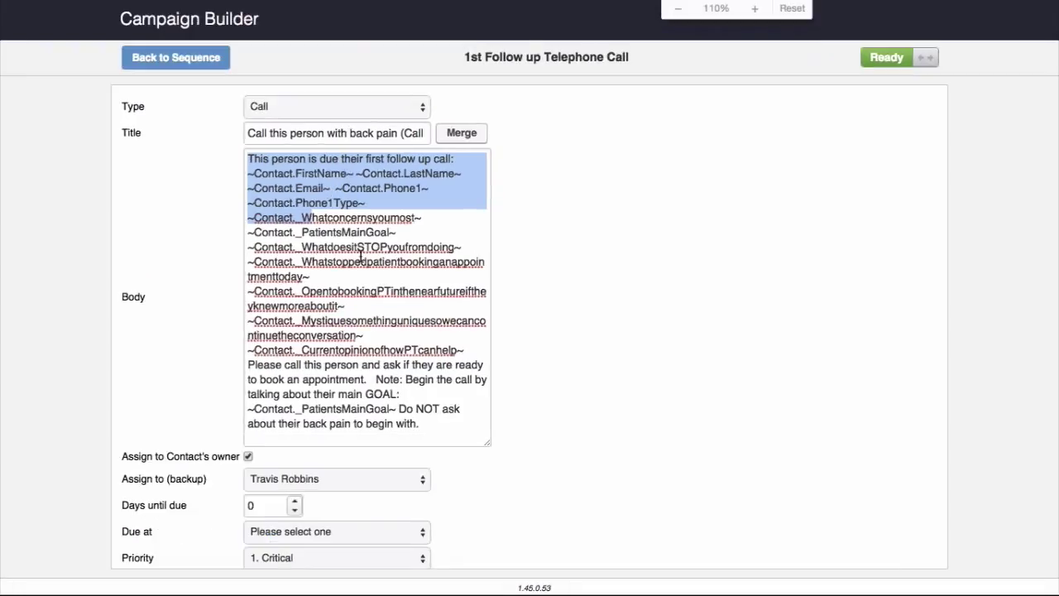
pyautogui.click(361, 259)
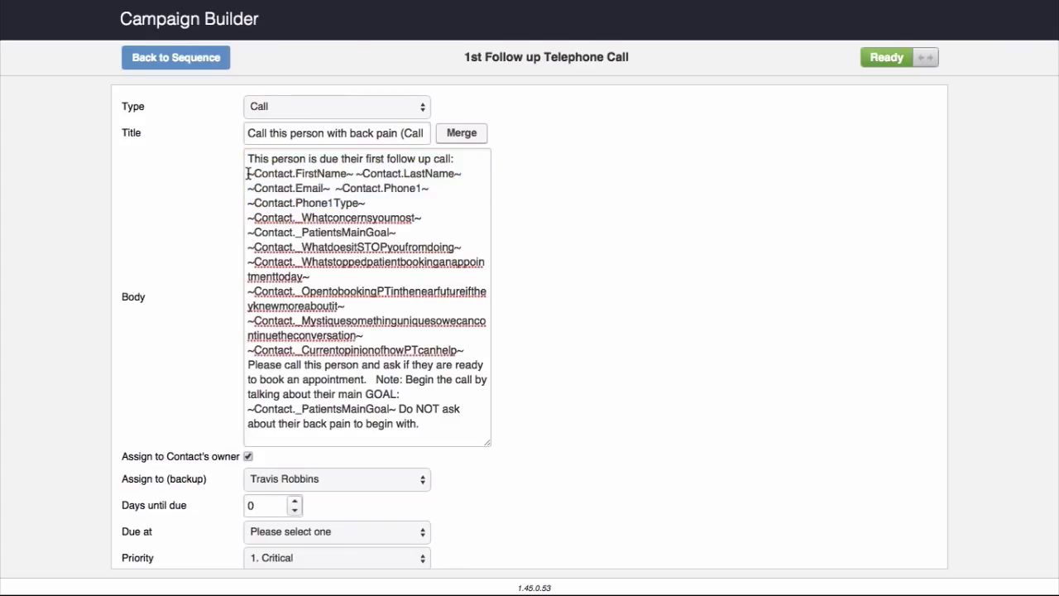
# Step: Examine the contact merge fields and calling instructions in the first follow-up call's body, and return to the sequence
pyautogui.moveTo(247, 173); pyautogui.dragTo(454, 324)
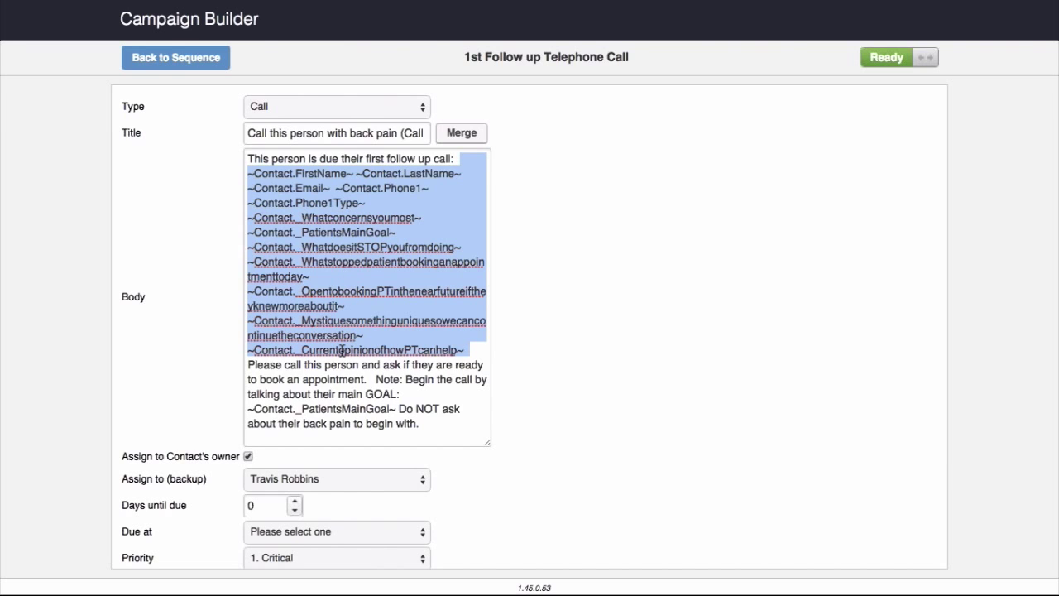
pyautogui.scroll(-1, 341, 350)
pyautogui.scroll(1, 342, 350)
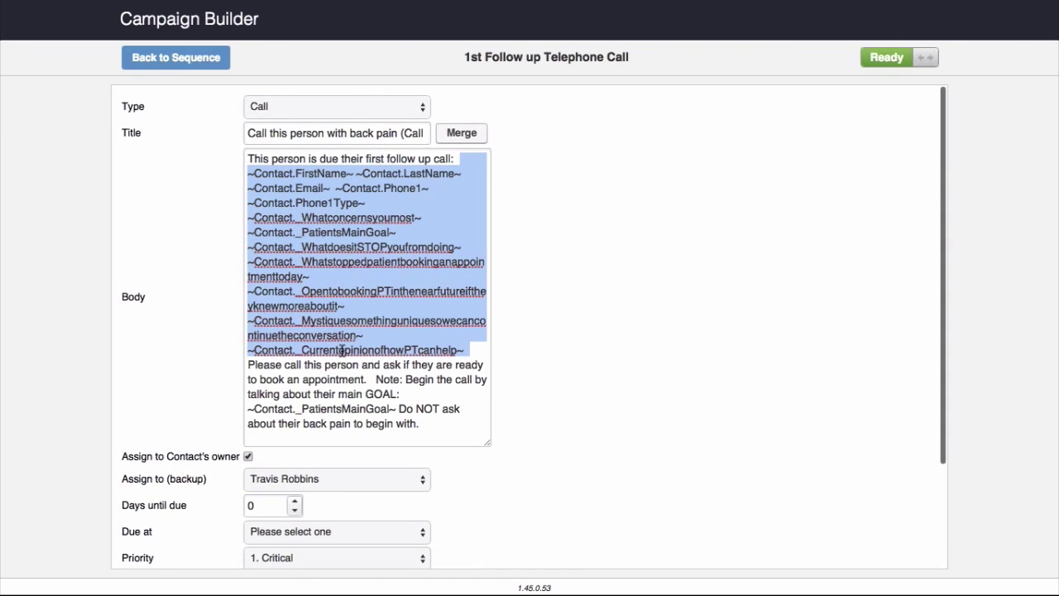
pyautogui.scroll(-1, 342, 350)
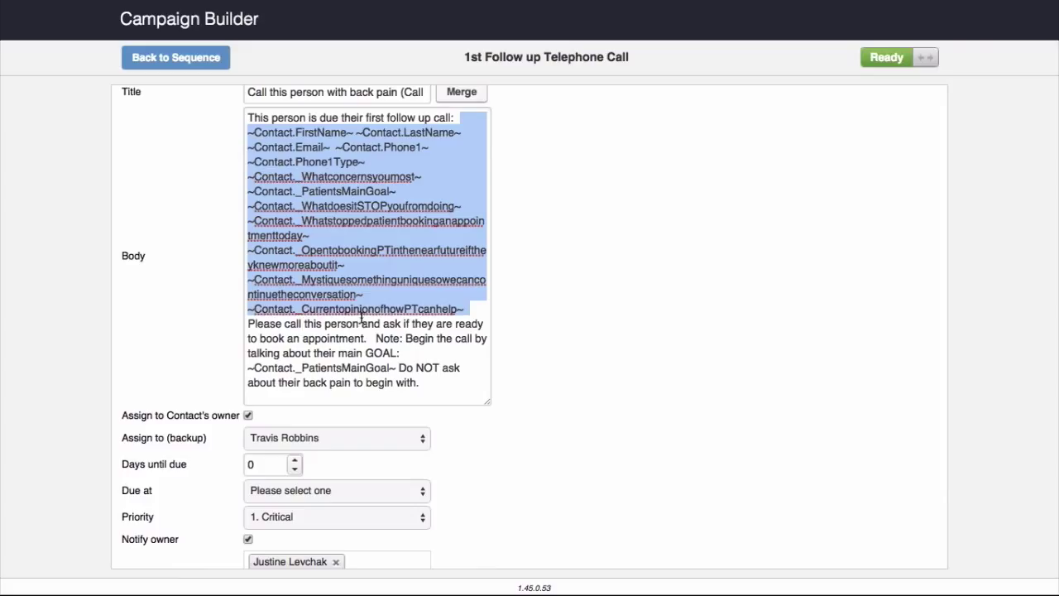
pyautogui.scroll(1, 361, 318)
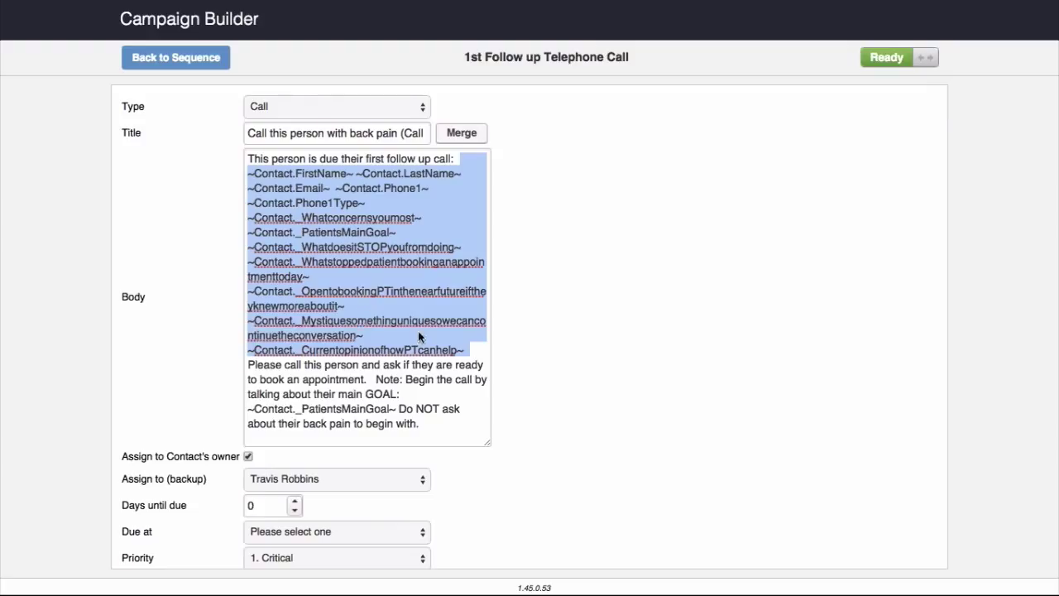
pyautogui.click(569, 344)
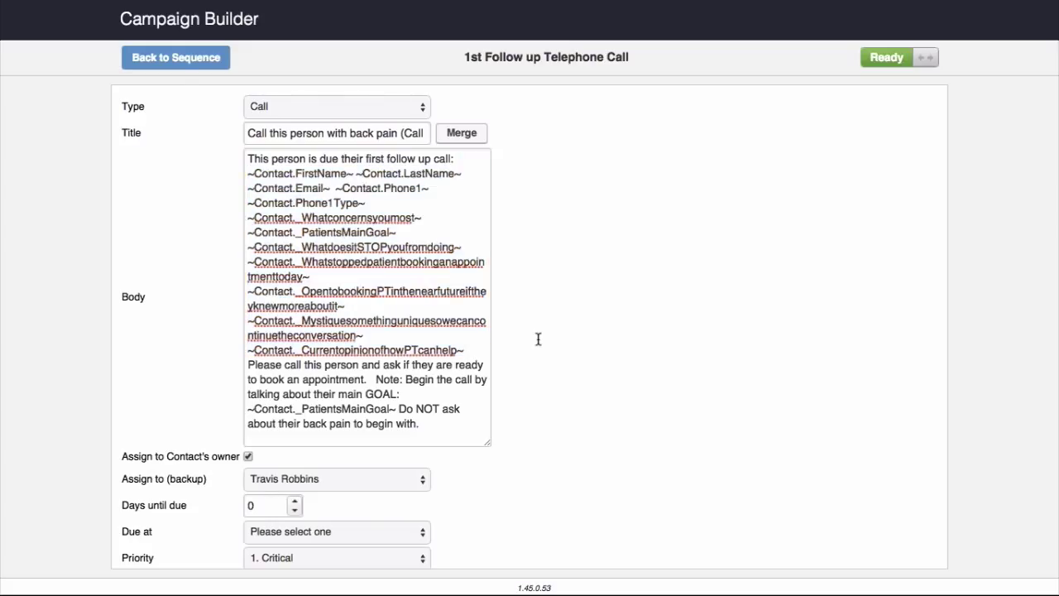
pyautogui.click(175, 57)
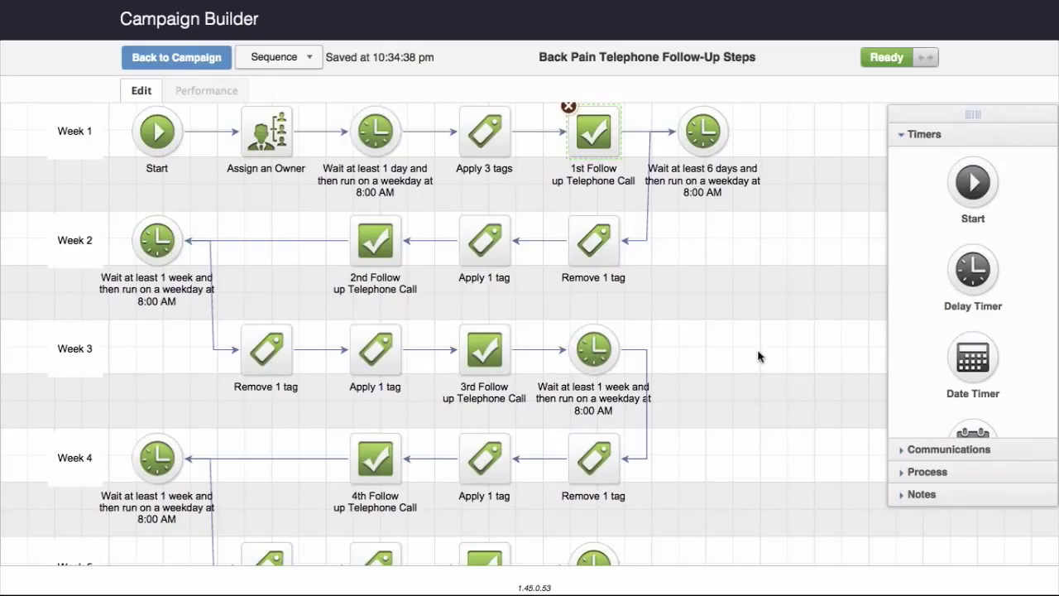
# Step: Inspect the tag applied and the tag removed in Week 4 of the telephone follow-up sequence
pyautogui.scroll(-4, 761, 359)
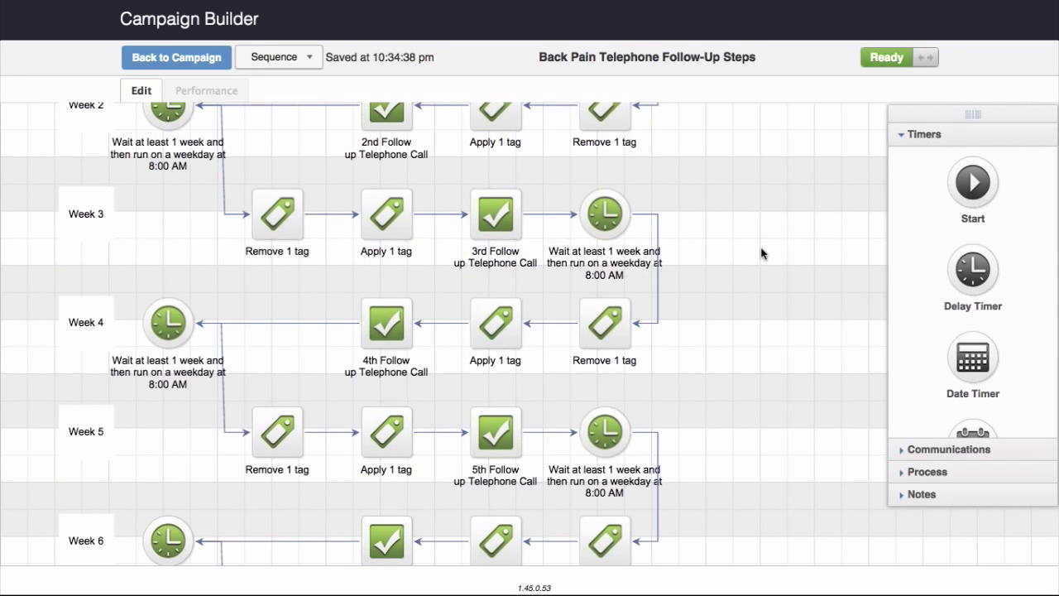
pyautogui.press('super+minus')
pyautogui.moveTo(712, 404); pyautogui.dragTo(731, 382)
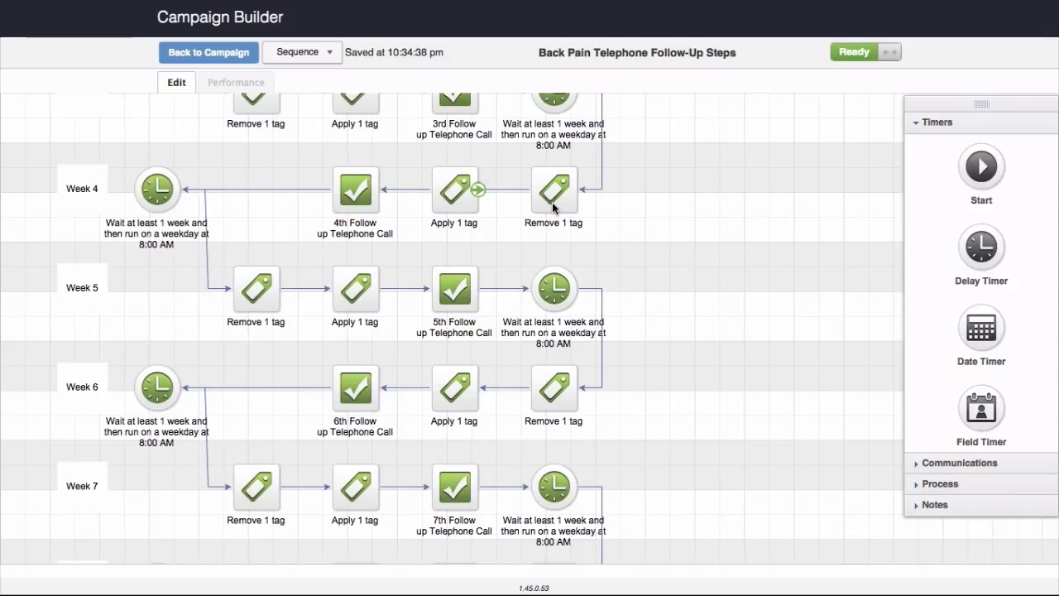
pyautogui.click(453, 194)
pyautogui.doubleClick(453, 193)
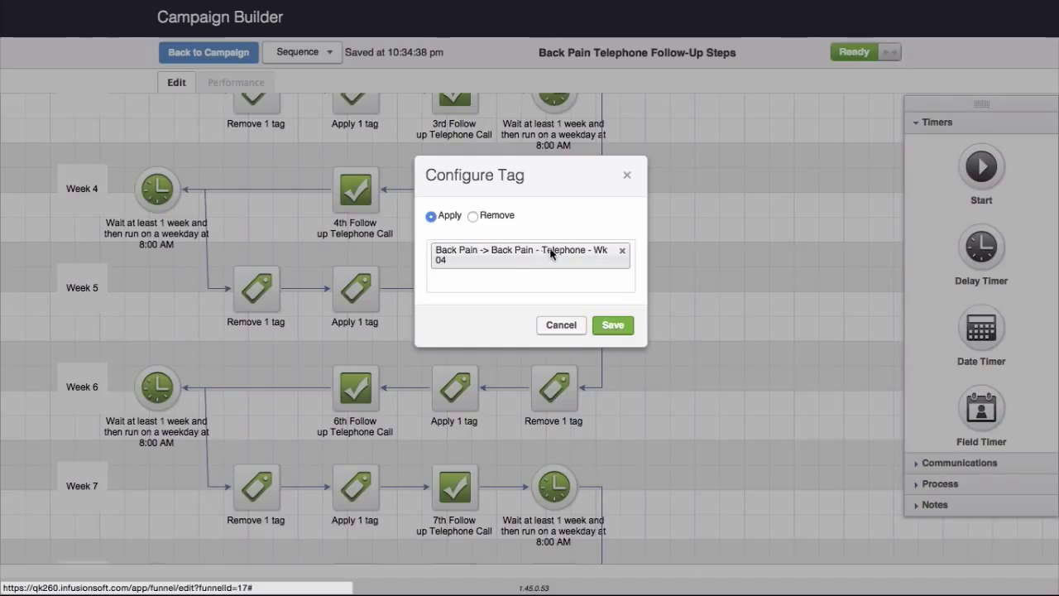
pyautogui.click(573, 324)
pyautogui.doubleClick(562, 192)
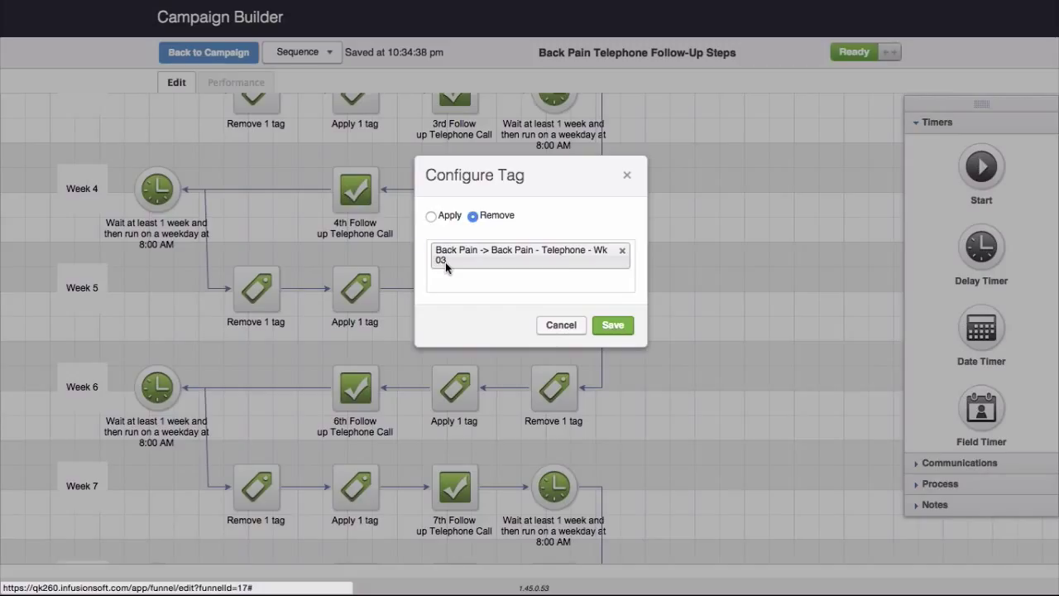
pyautogui.click(565, 325)
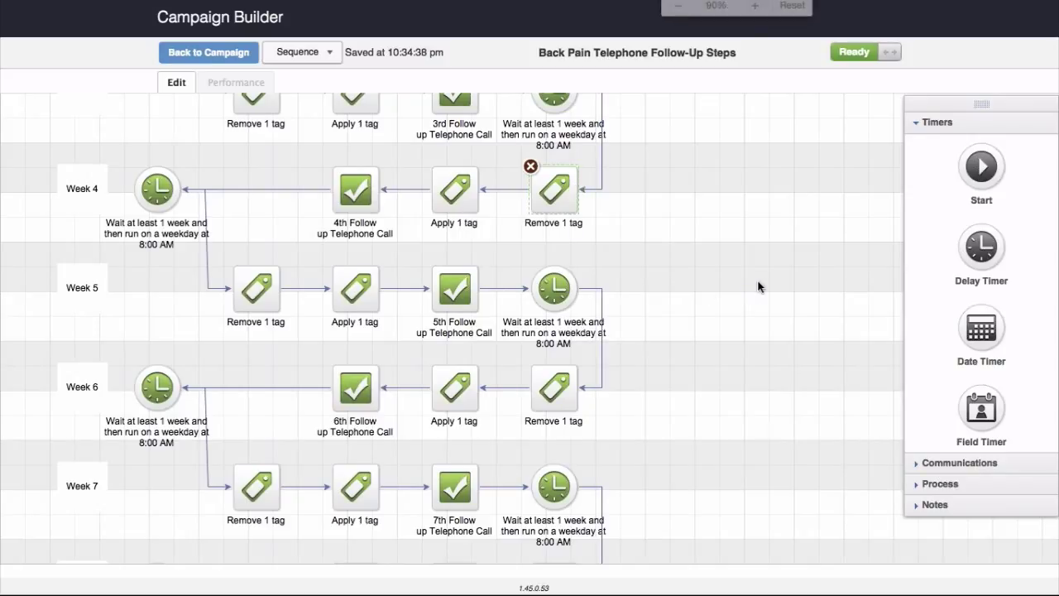
# Step: Check the Assign an Owner settings in Week 1 of the telephone sequence and close them without saving
pyautogui.hotkey('ctrl', '-')
pyautogui.moveTo(693, 279); pyautogui.dragTo(725, 444)
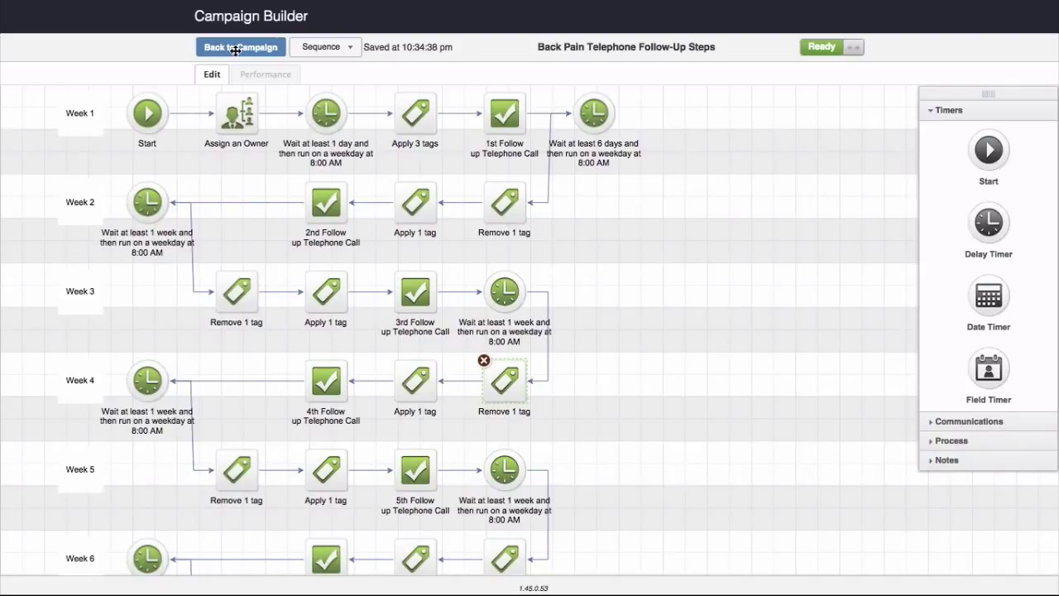
pyautogui.click(234, 115)
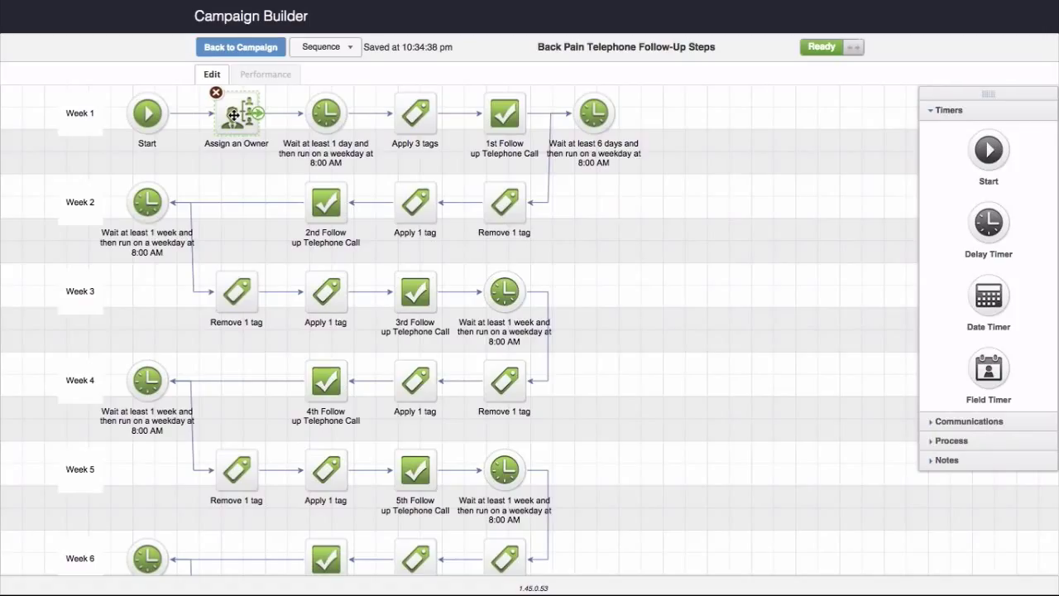
pyautogui.doubleClick(234, 115)
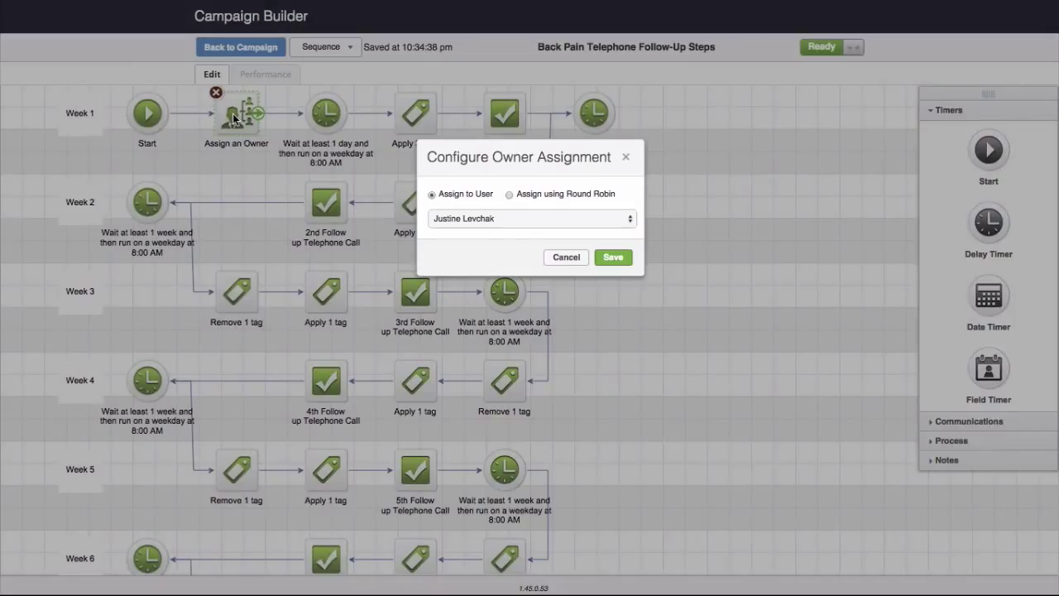
pyautogui.click(574, 262)
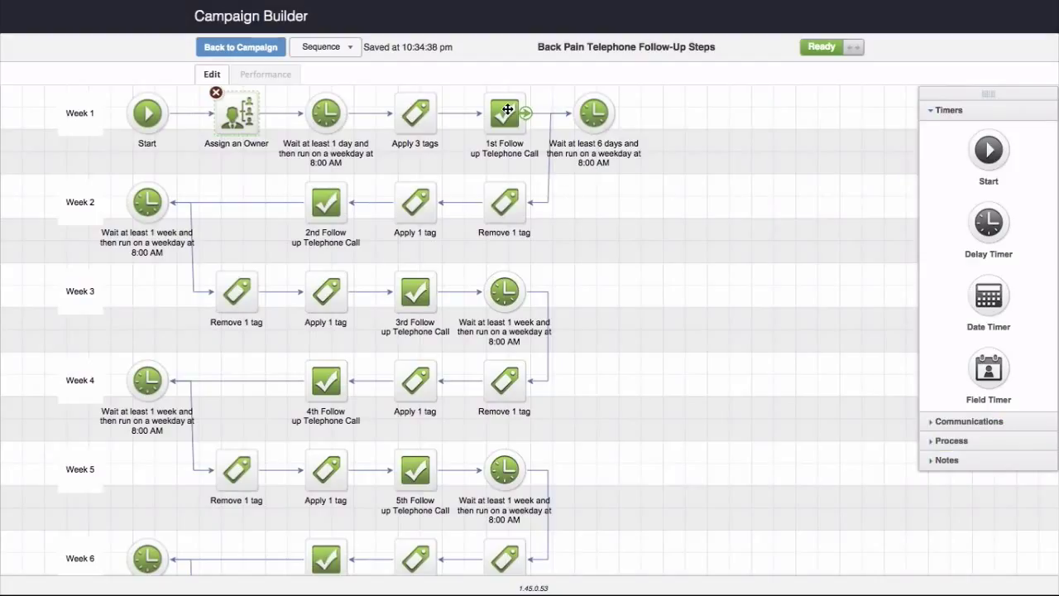
# Step: Examine the Notify owner and Notify these users settings of the 1st Follow up Telephone Call, and return to the sequence
pyautogui.doubleClick(507, 109)
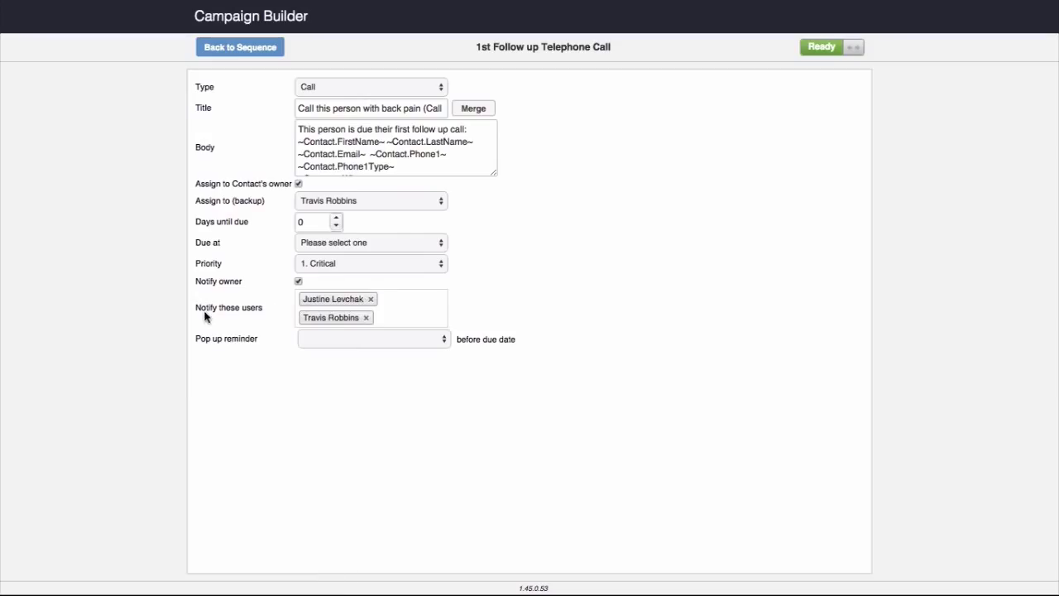
pyautogui.hotkey('ctrl', '+')
pyautogui.hotkey('ctrl', '+')
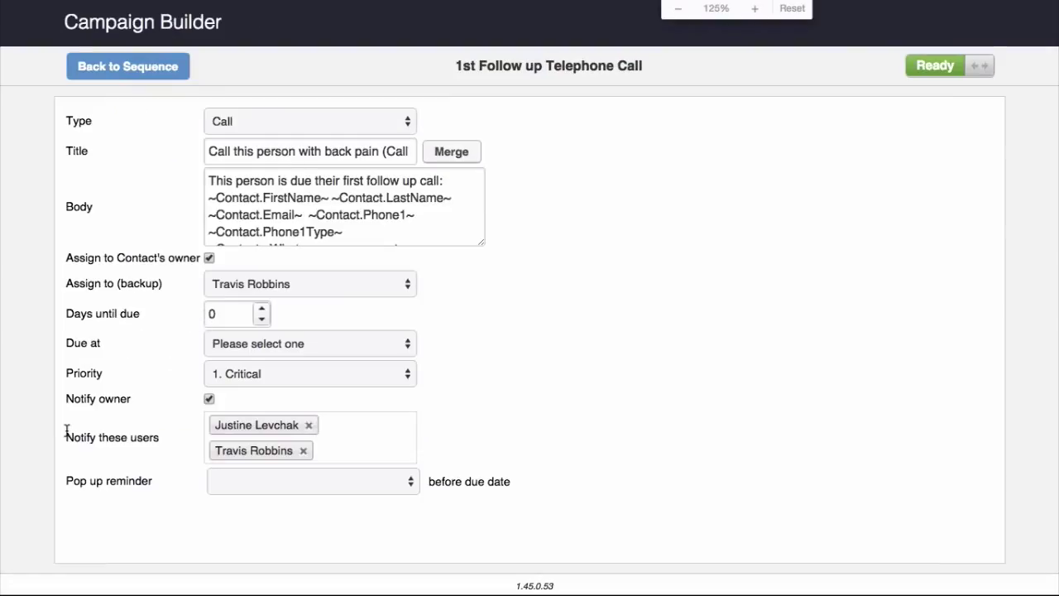
pyautogui.moveTo(66, 399); pyautogui.dragTo(121, 405)
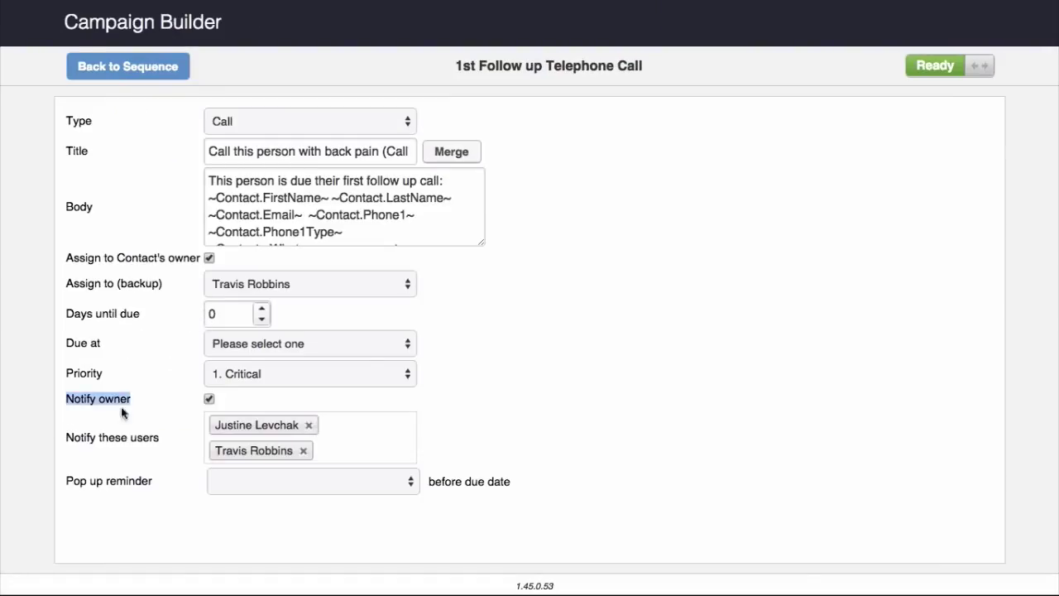
pyautogui.moveTo(64, 437); pyautogui.dragTo(170, 441)
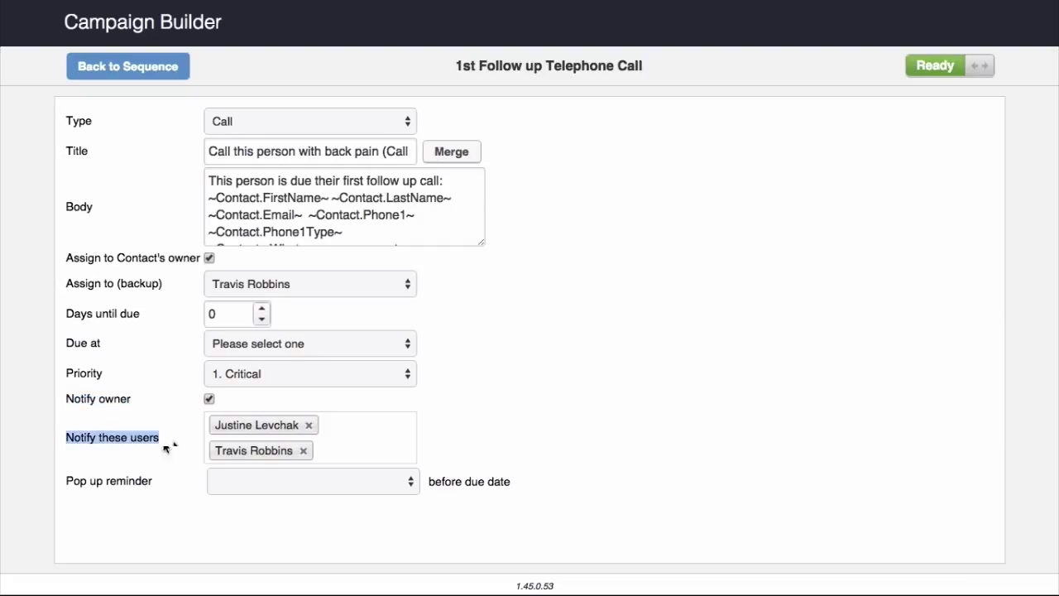
pyautogui.click(209, 399)
pyautogui.click(125, 68)
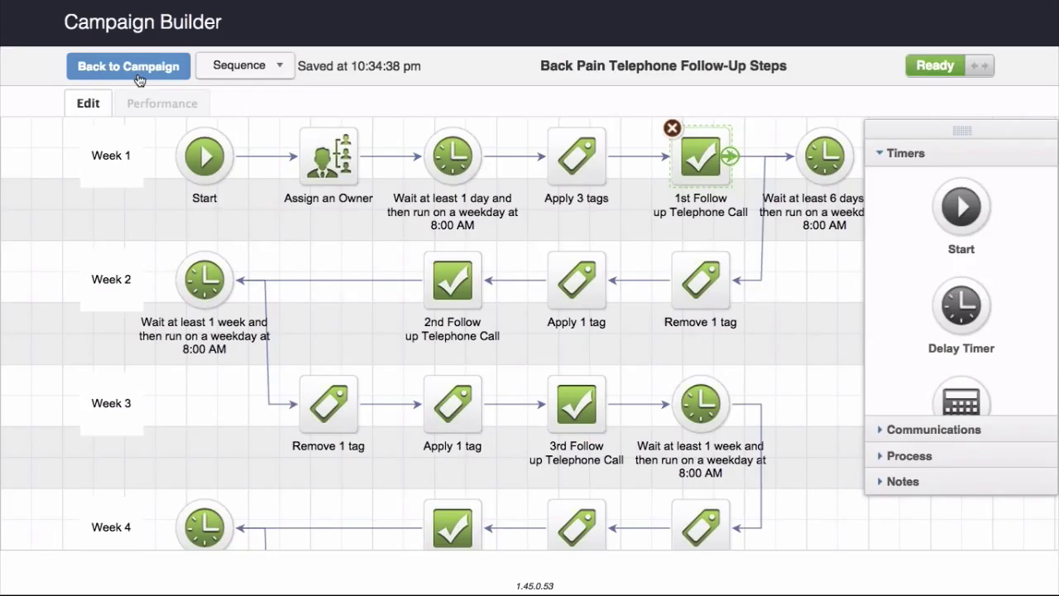
# Step: Review again which user the Week 1 owner assignment uses, and cancel out of its configuration
pyautogui.click(331, 151)
pyautogui.doubleClick(329, 150)
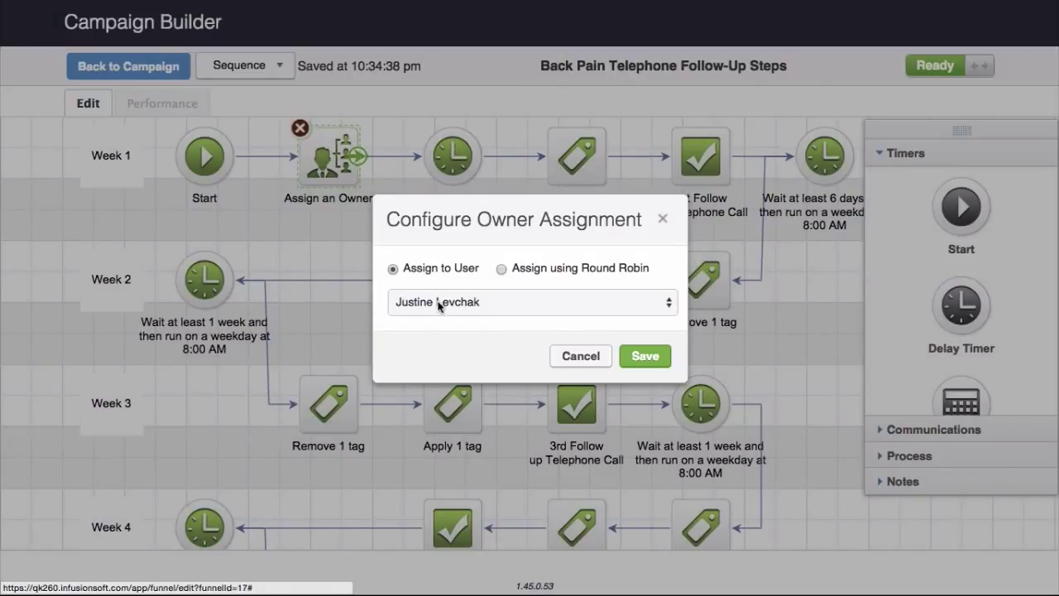
pyautogui.click(580, 355)
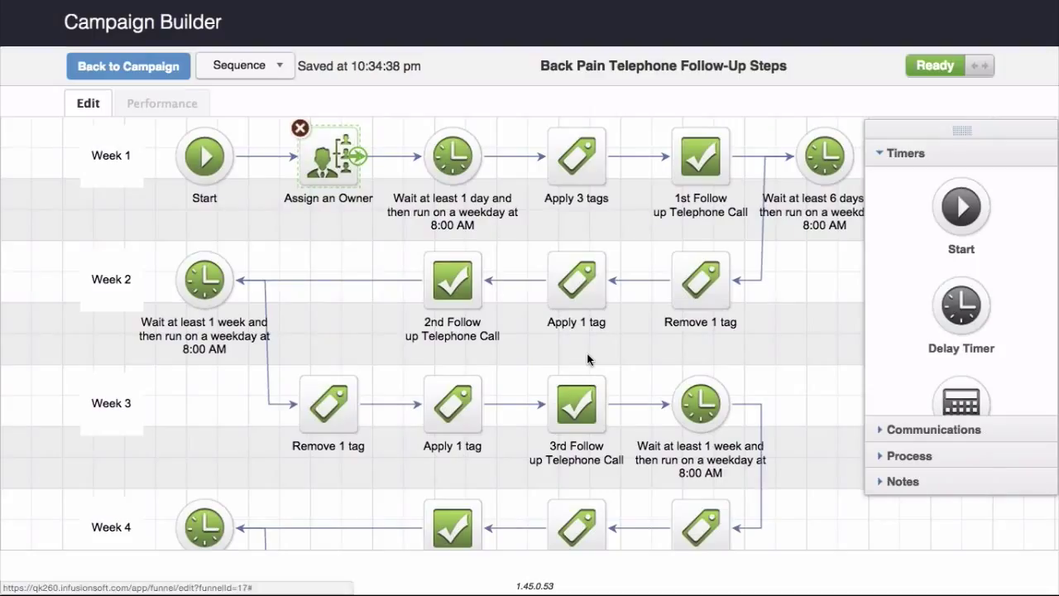
pyautogui.press('super+minus')
pyautogui.press('super+minus')
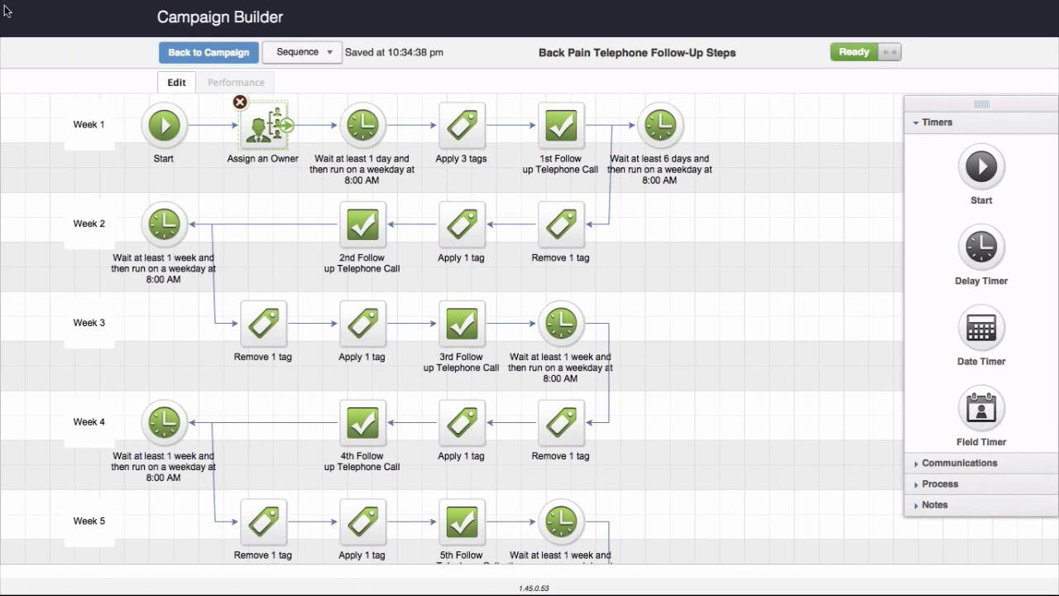
# Step: Open the Back Pain Direct Mail Follow-Up Steps sequence and read the full body of its Send BP Report task
pyautogui.click(214, 55)
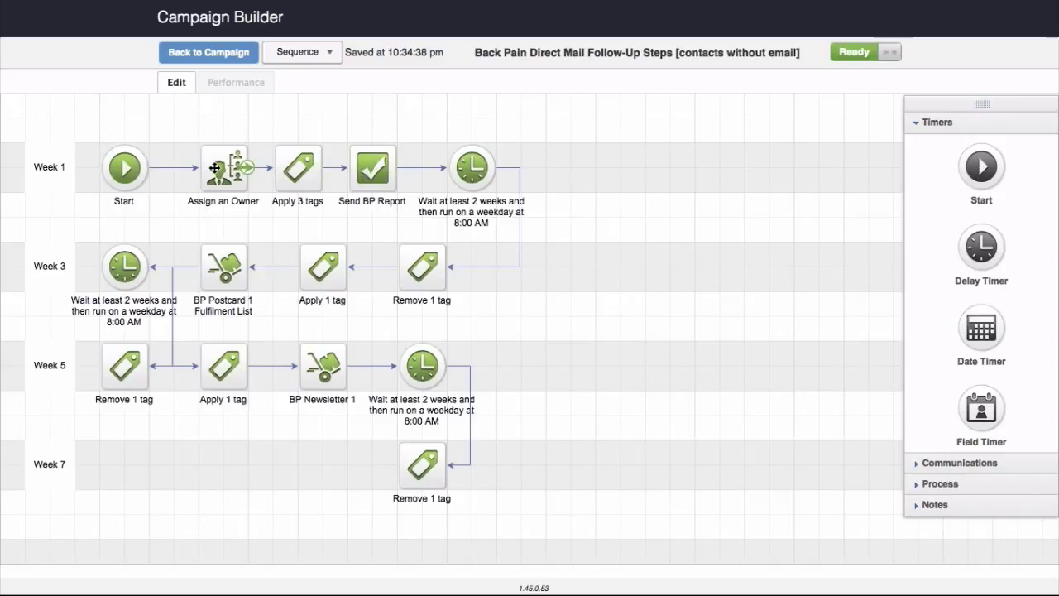
pyautogui.doubleClick(367, 167)
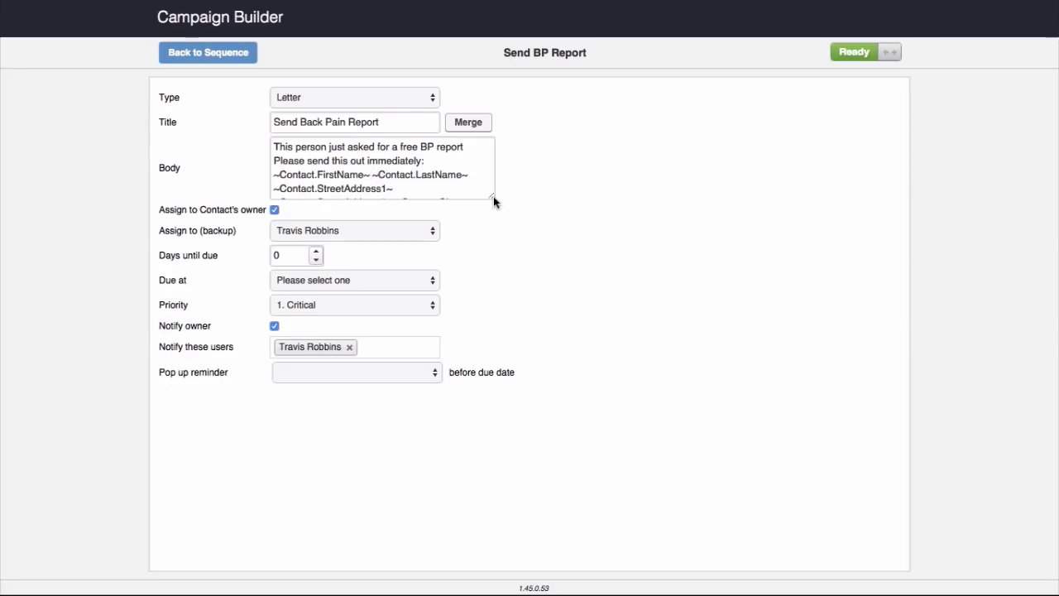
pyautogui.moveTo(493, 196); pyautogui.dragTo(502, 270)
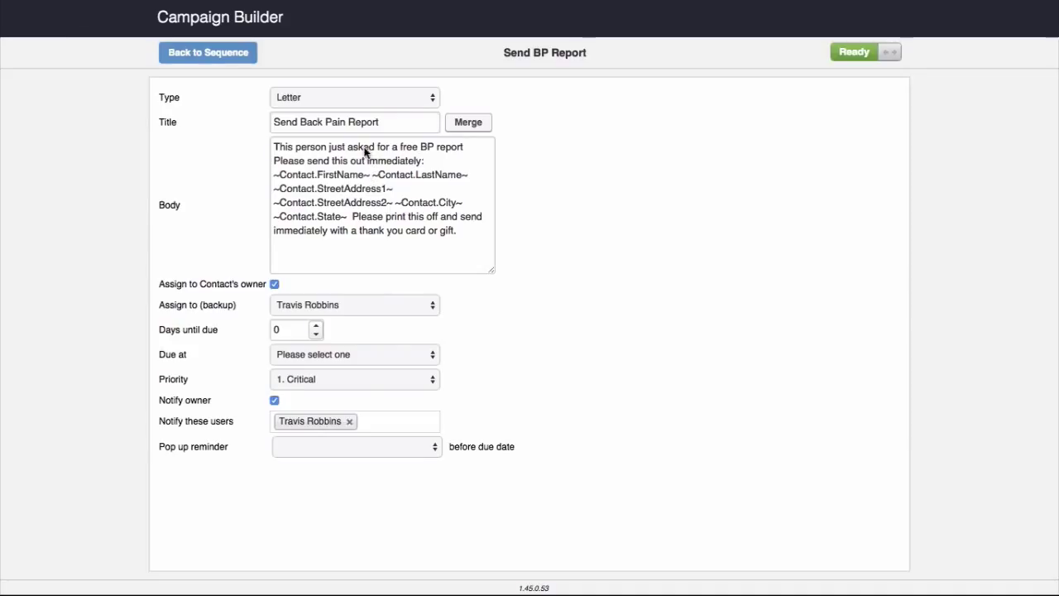
pyautogui.click(236, 61)
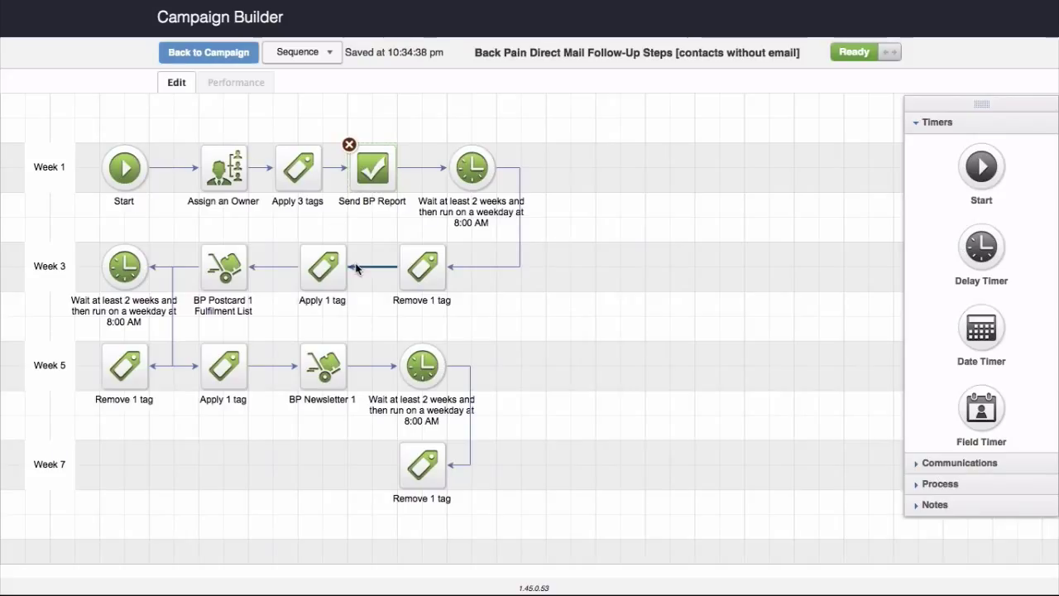
# Step: Examine the delivery options and the CSV field mappings of the BP Postcard 1 Fulfilment List in Week 3
pyautogui.doubleClick(222, 267)
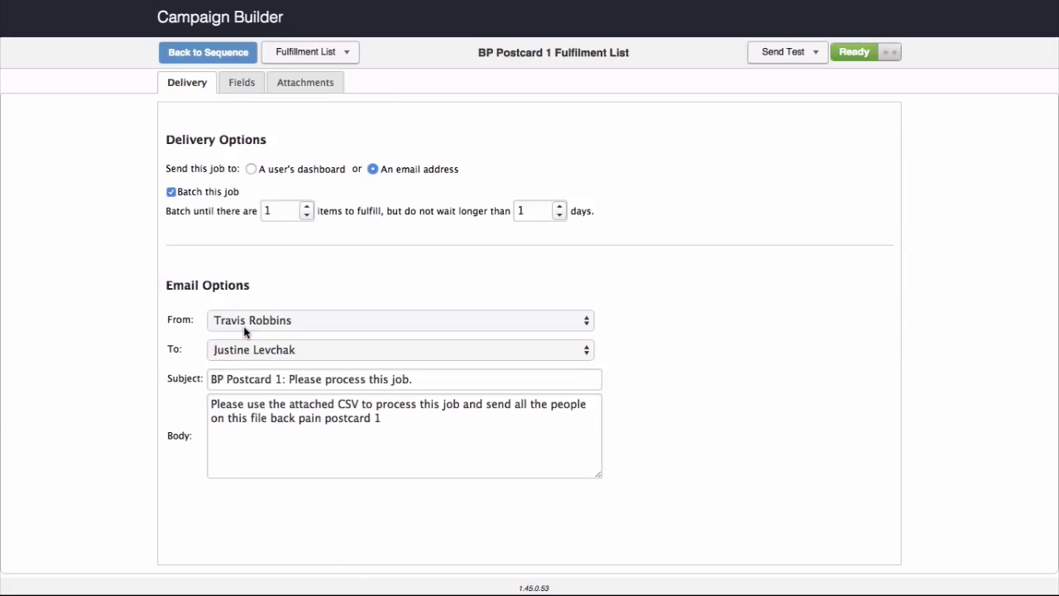
pyautogui.click(231, 80)
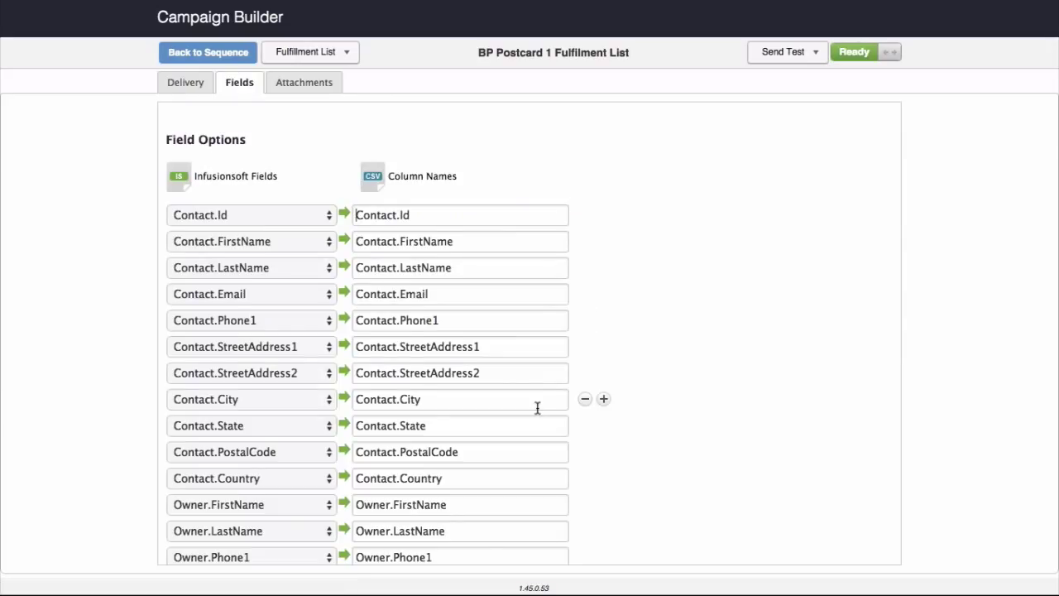
pyautogui.scroll(-2, 537, 407)
pyautogui.scroll(-1, 537, 407)
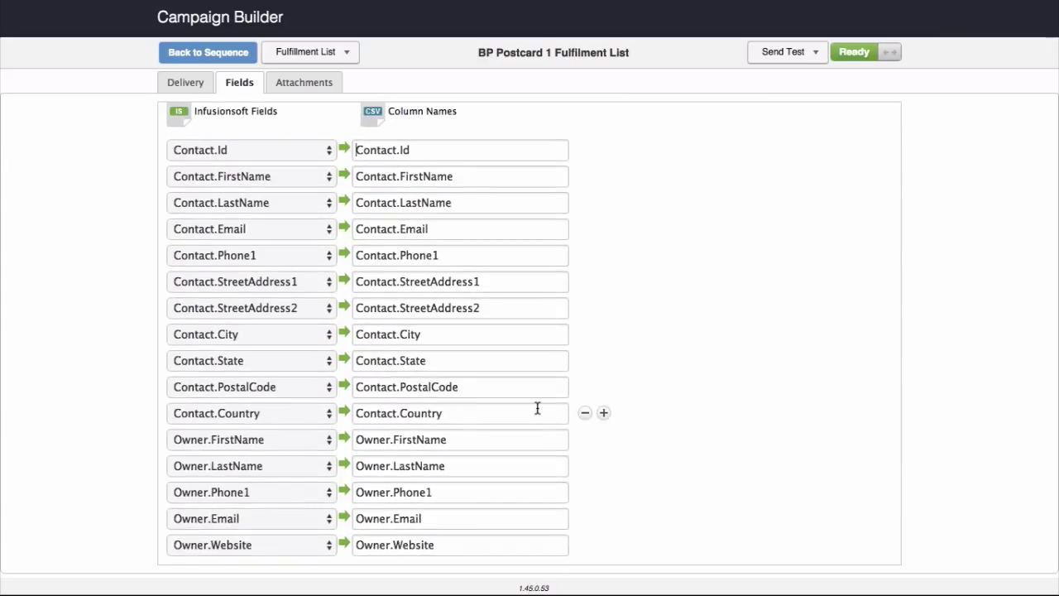
# Step: Look through the full list of contact and owner fields mapped to CSV columns in the BP Postcard 1 Fulfilment List
pyautogui.scroll(1, 536, 407)
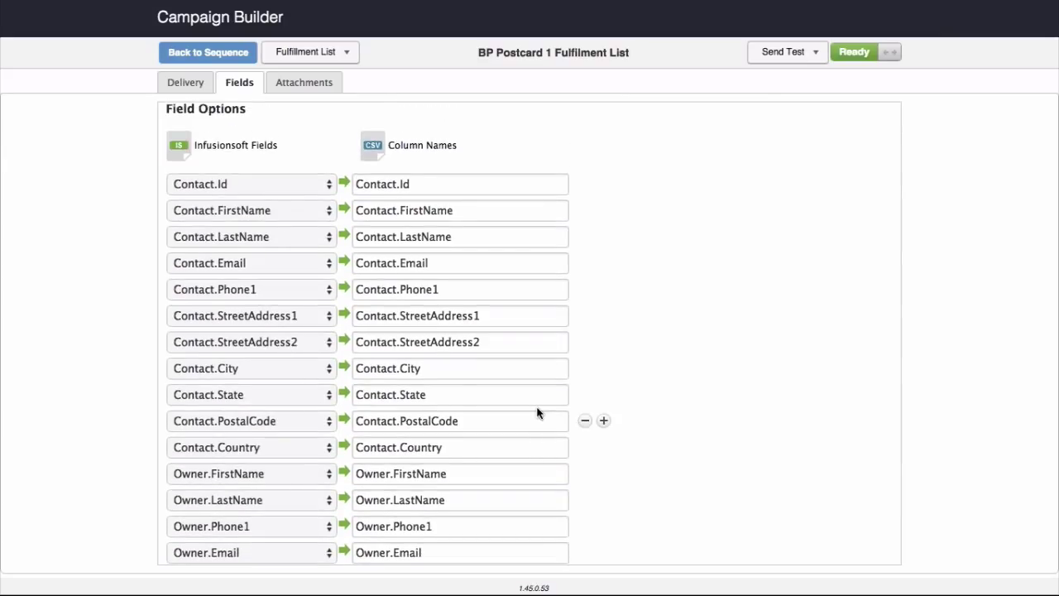
pyautogui.scroll(-1, 537, 407)
pyautogui.scroll(-1, 466, 181)
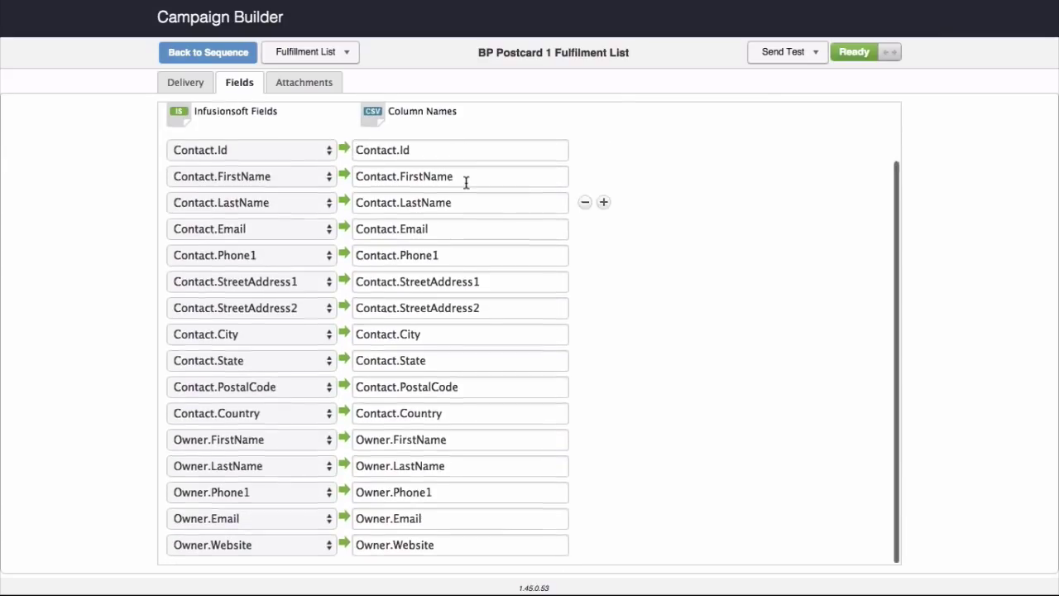
pyautogui.scroll(1, 335, 127)
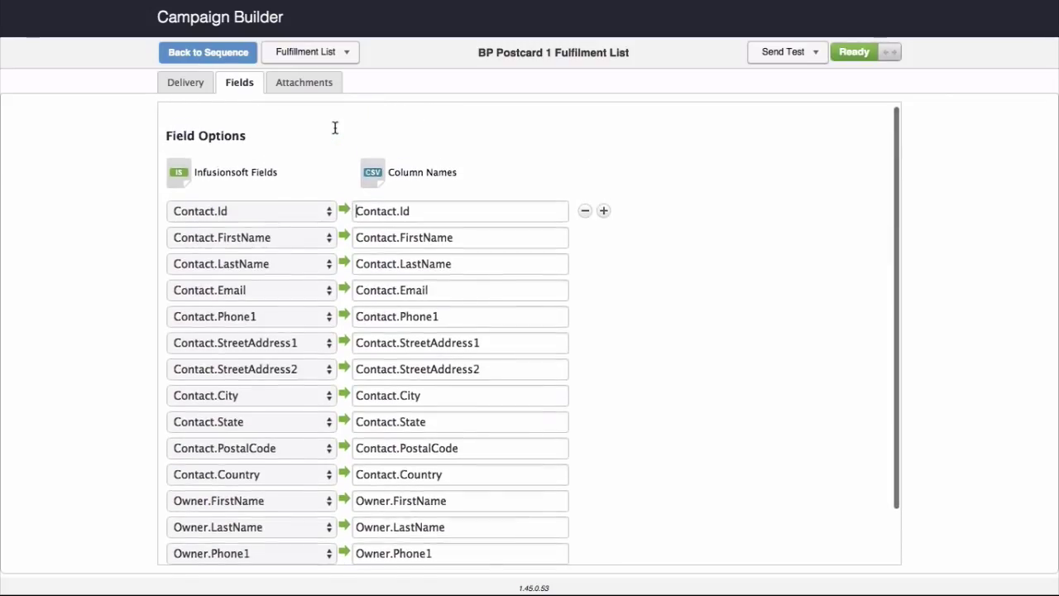
pyautogui.scroll(-1, 335, 128)
pyautogui.scroll(-1, 335, 128)
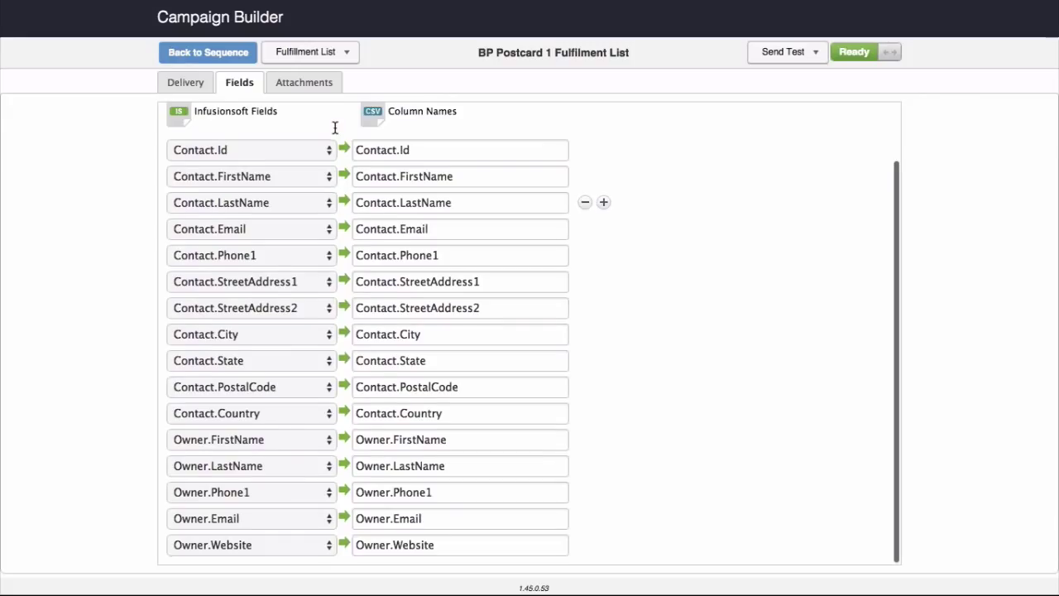
pyautogui.scroll(2, 335, 127)
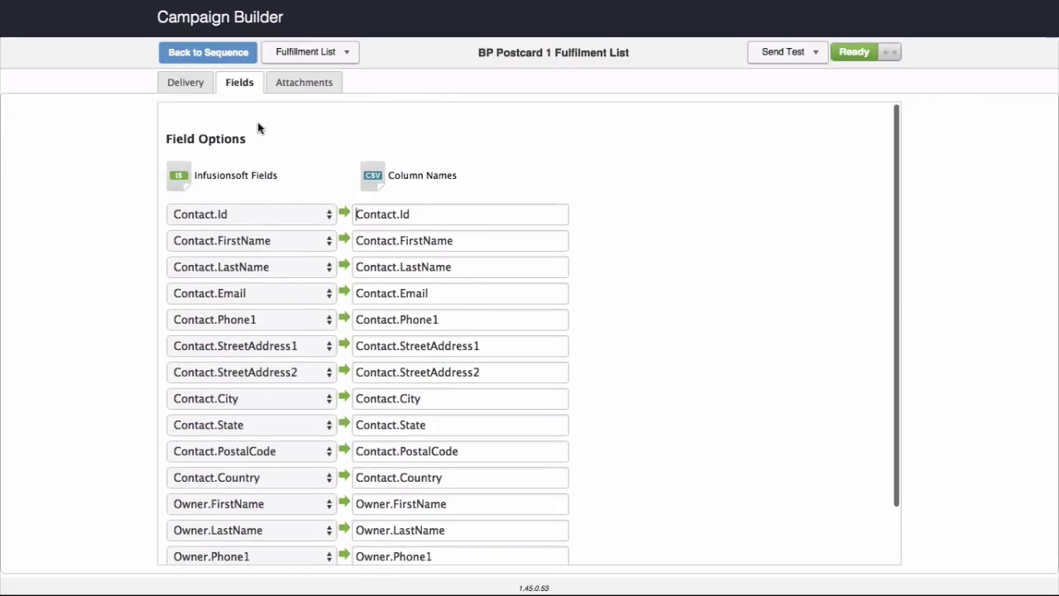
# Step: Review the fulfilment list's delivery and email options, highlight the email's subject line, and return to the direct mail sequence
pyautogui.click(193, 81)
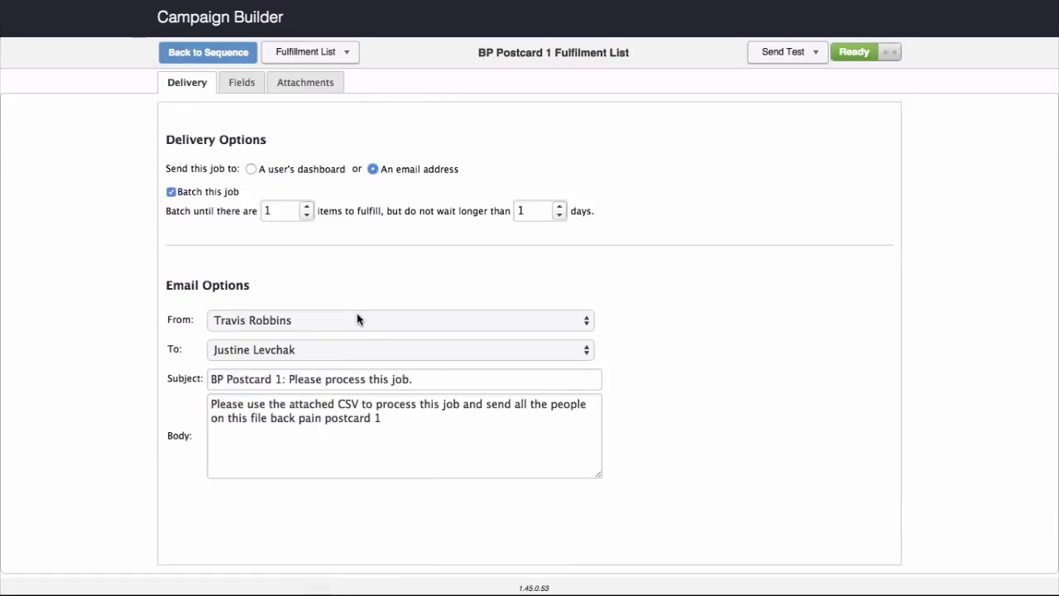
pyautogui.click(420, 378)
pyautogui.moveTo(359, 378); pyautogui.dragTo(211, 377)
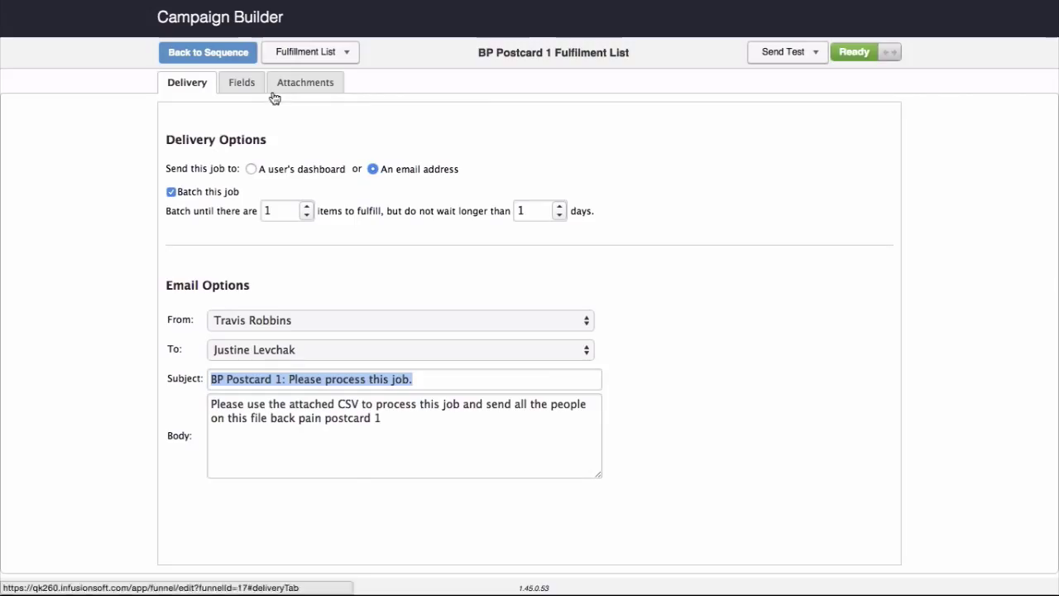
pyautogui.click(207, 55)
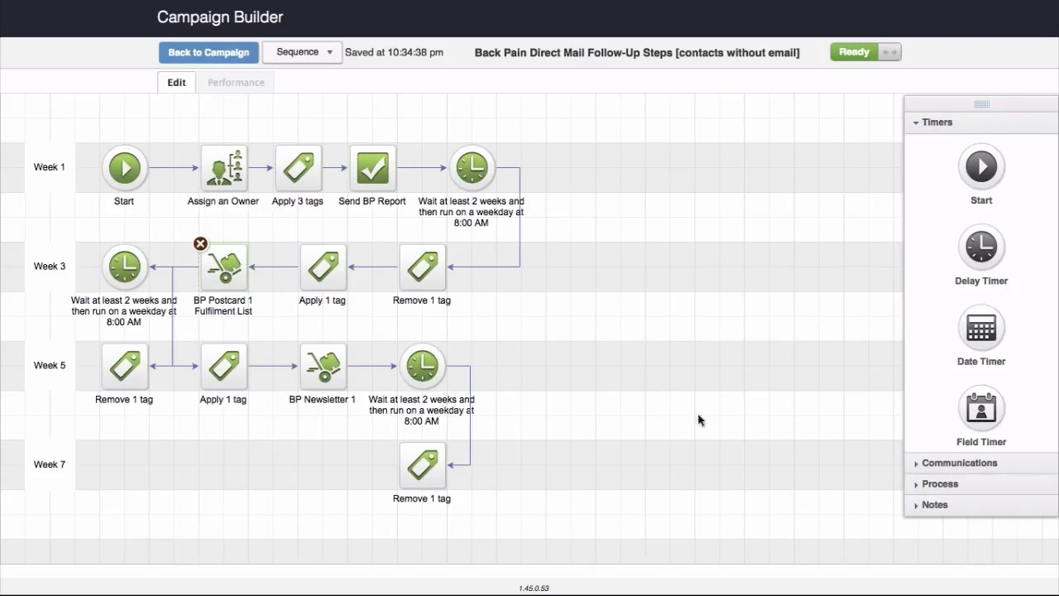